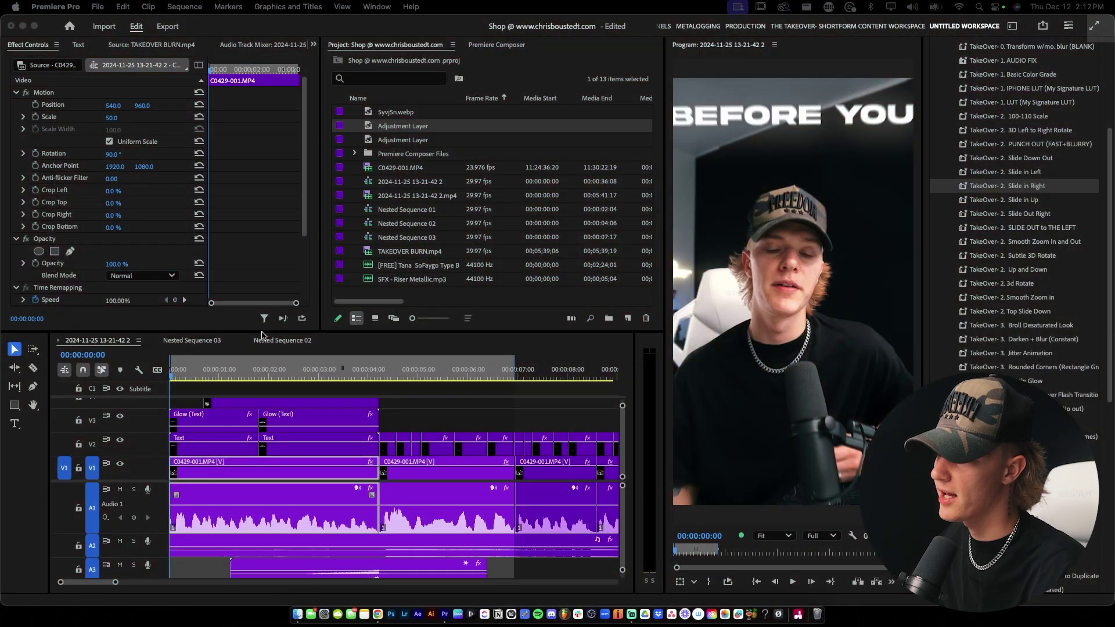
Step: Enlarge the timeline panel and zoom out so the stacked tracks up to V6 are visible
{"action": "left_click_drag", "start_coordinate": [287, 331], "coordinate": [321, 240]}
{"action": "scroll", "coordinate": [348, 360], "scroll_direction": "up", "scroll_amount": 2}
{"action": "key", "text": "c"}
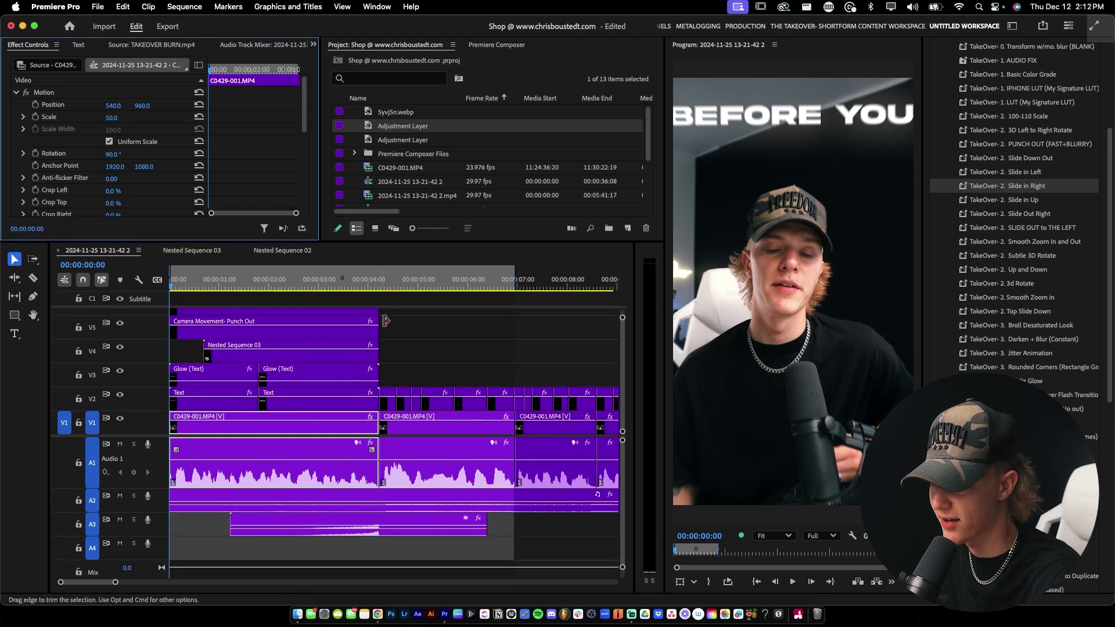
{"action": "key", "text": "minus"}
{"action": "key", "text": "minus"}
{"action": "key", "text": "minus"}
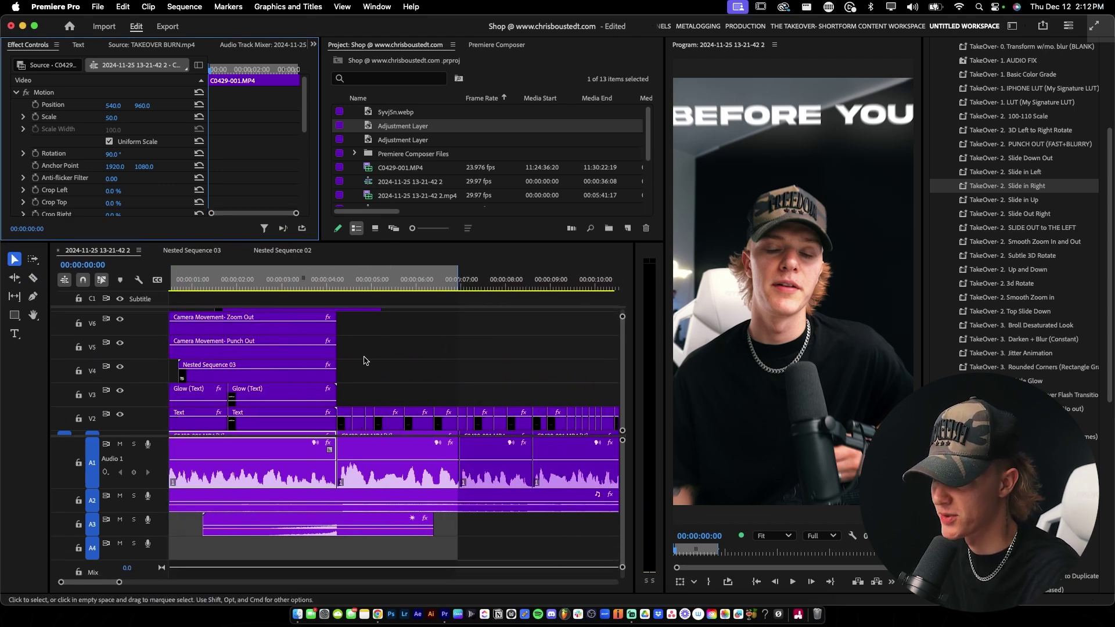
{"action": "scroll", "coordinate": [365, 360], "scroll_direction": "up", "scroll_amount": 2}
{"action": "scroll", "coordinate": [364, 360], "scroll_direction": "down", "scroll_amount": 1}
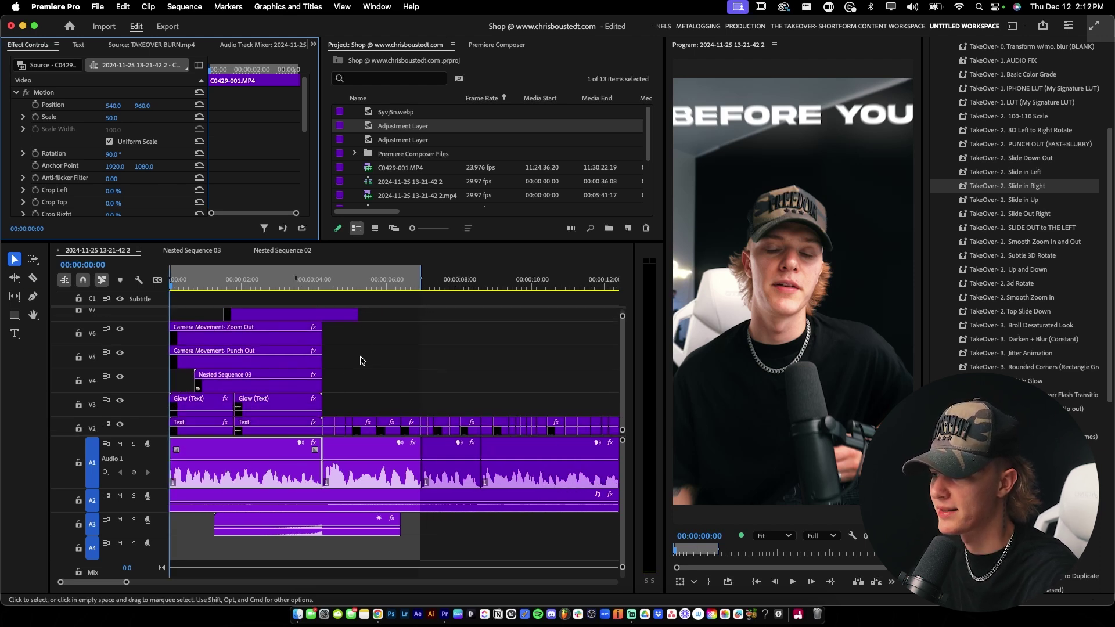
{"action": "left_click_drag", "start_coordinate": [359, 376], "coordinate": [174, 417]}
{"action": "scroll", "coordinate": [215, 415], "scroll_direction": "down", "scroll_amount": 1}
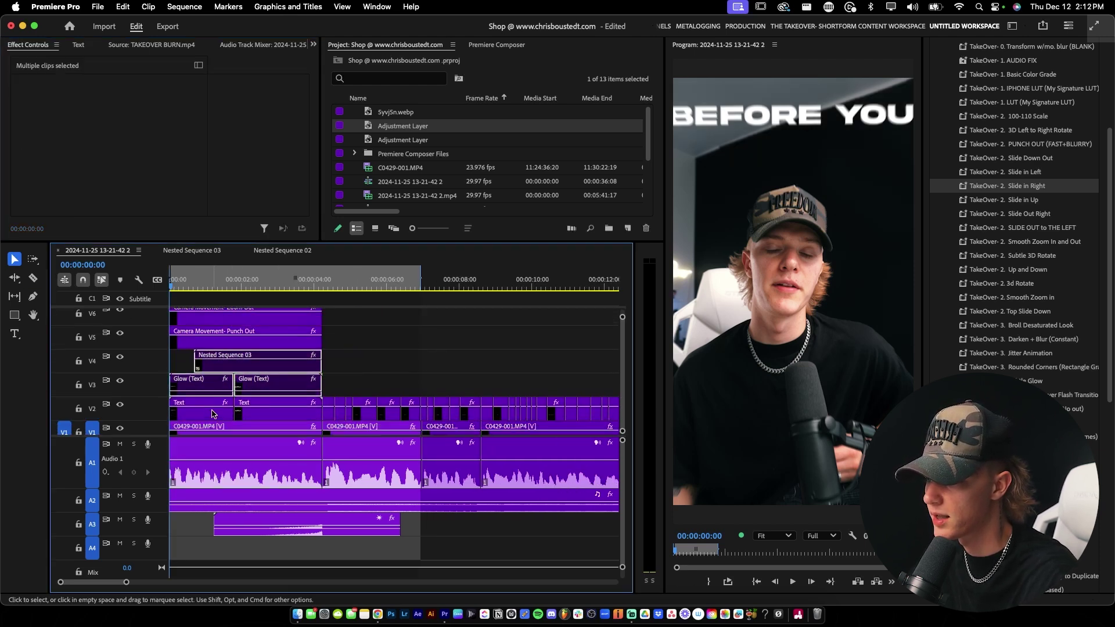
Step: Inspect the Text, both Glow (Text) and Nested Sequence 03 clips on V2–V4
{"action": "left_click", "coordinate": [215, 414]}
{"action": "left_click", "coordinate": [224, 388]}
{"action": "left_click", "coordinate": [275, 389]}
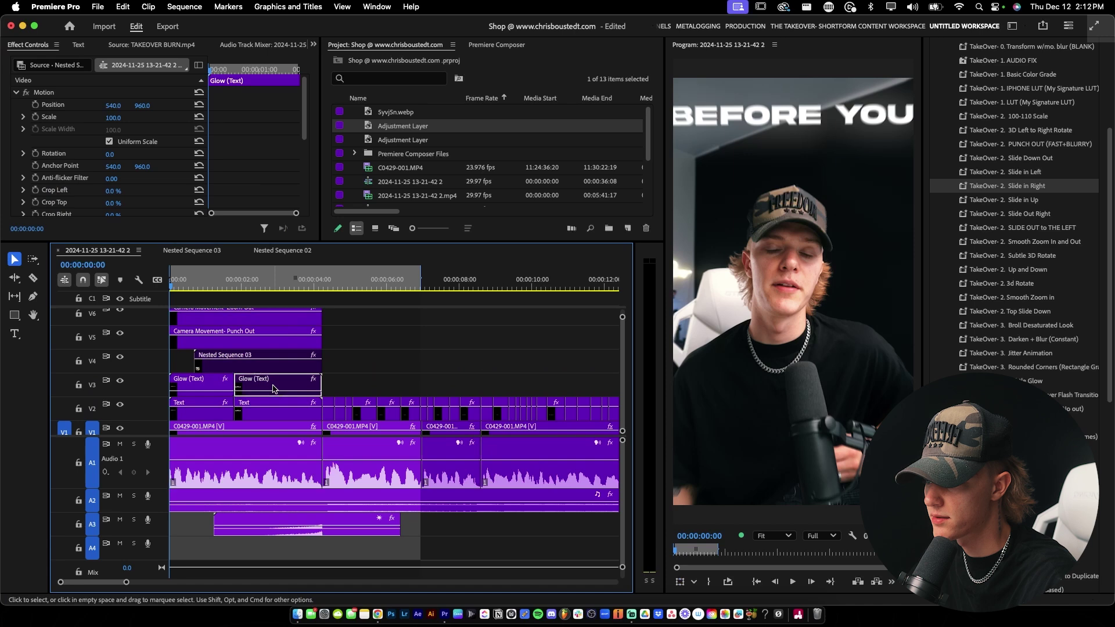
{"action": "left_click", "coordinate": [235, 367]}
{"action": "key", "text": "minus"}
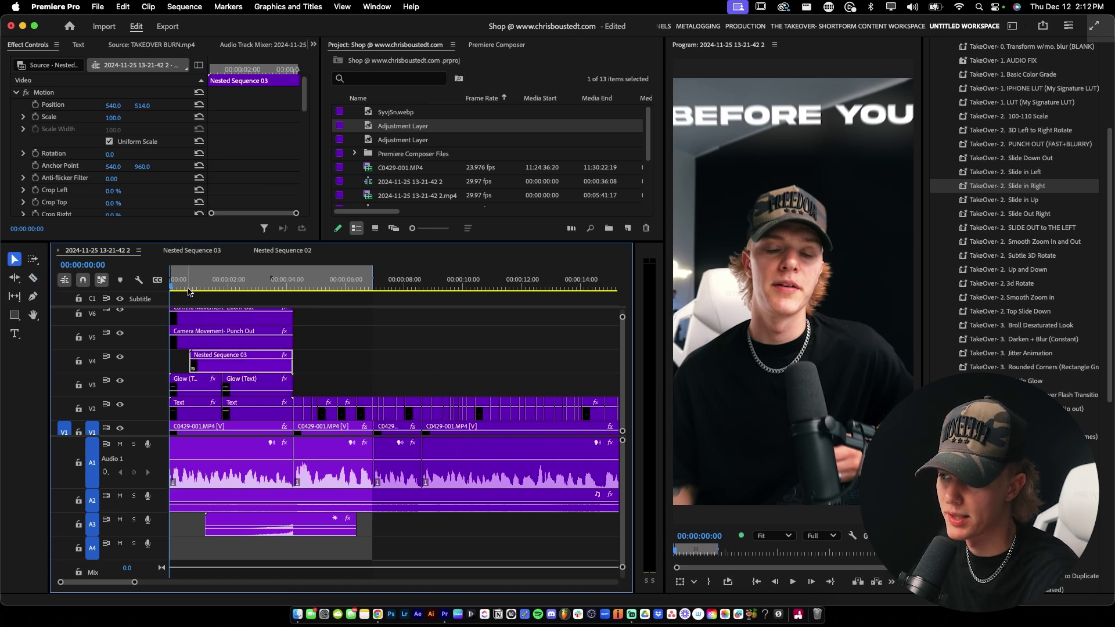
{"action": "key", "text": "d"}
{"action": "scroll", "coordinate": [353, 357], "scroll_direction": "up", "scroll_amount": 1}
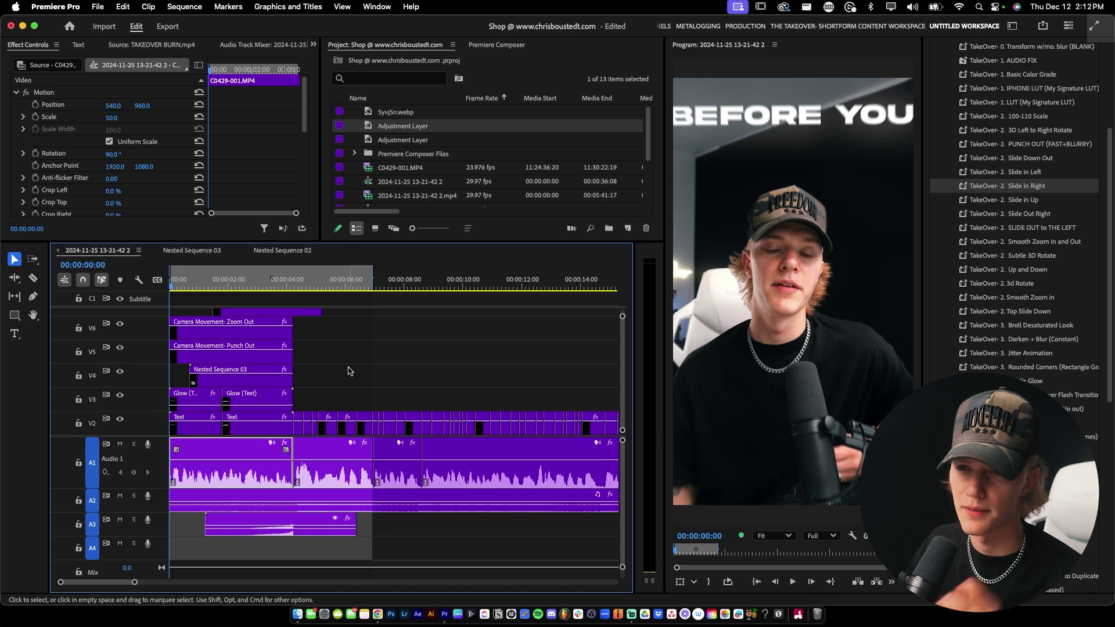
Step: Preview the hook's opening, stopping at 00:00:04:12
{"action": "key", "text": "space"}
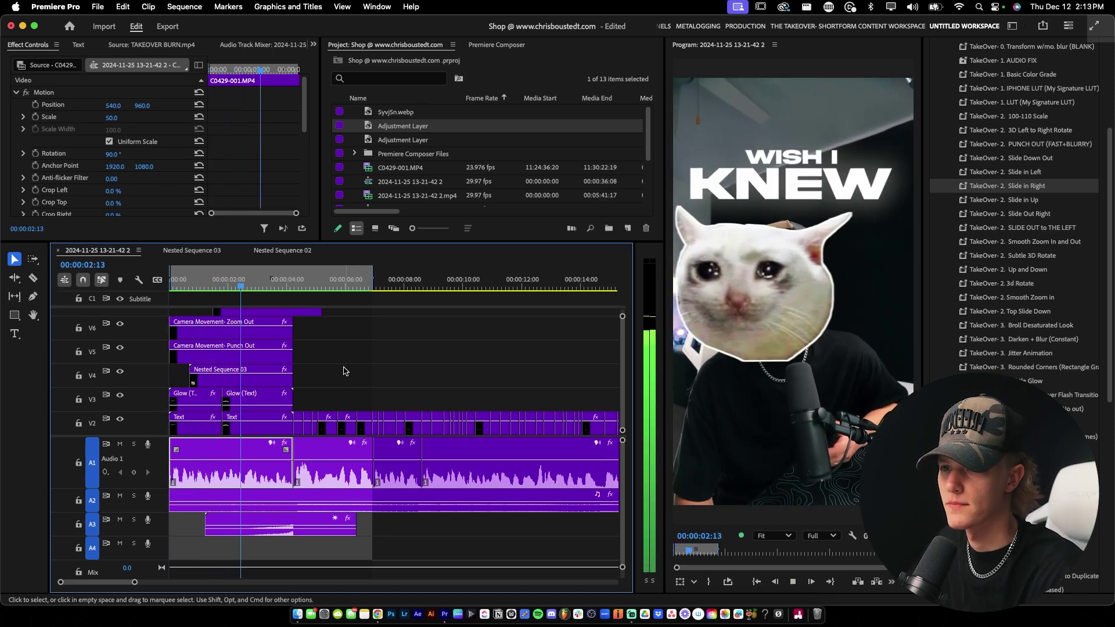
{"action": "key", "text": "space"}
{"action": "key", "text": "c"}
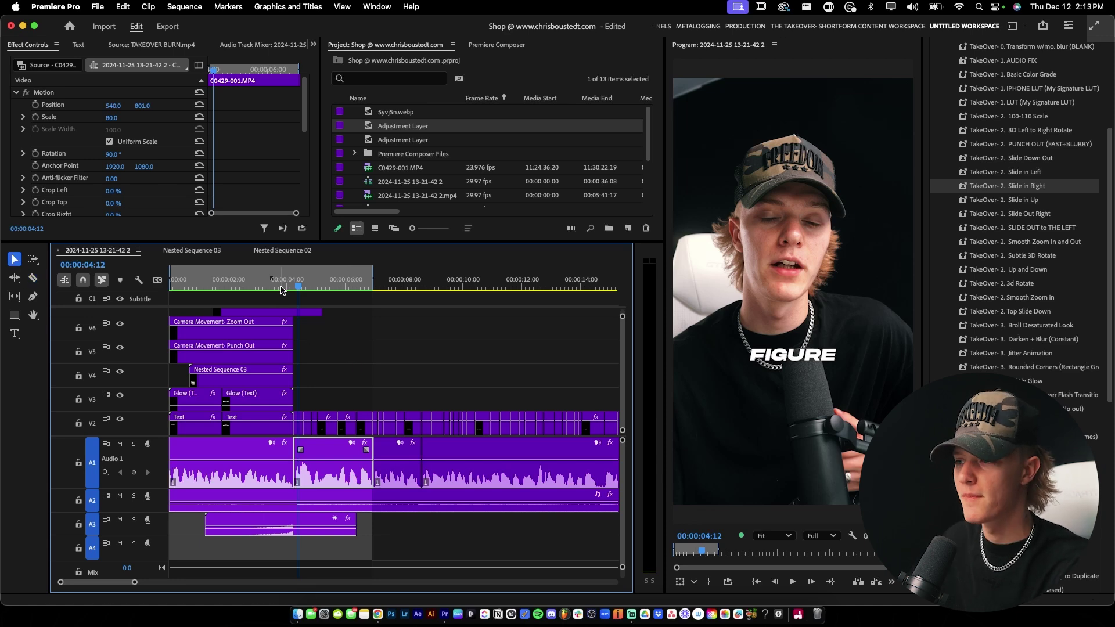
Step: From the start, check the Text, Glow, Nested Sequence 03, Smooth Zoom and Punch Out clips
{"action": "key", "text": "Home"}
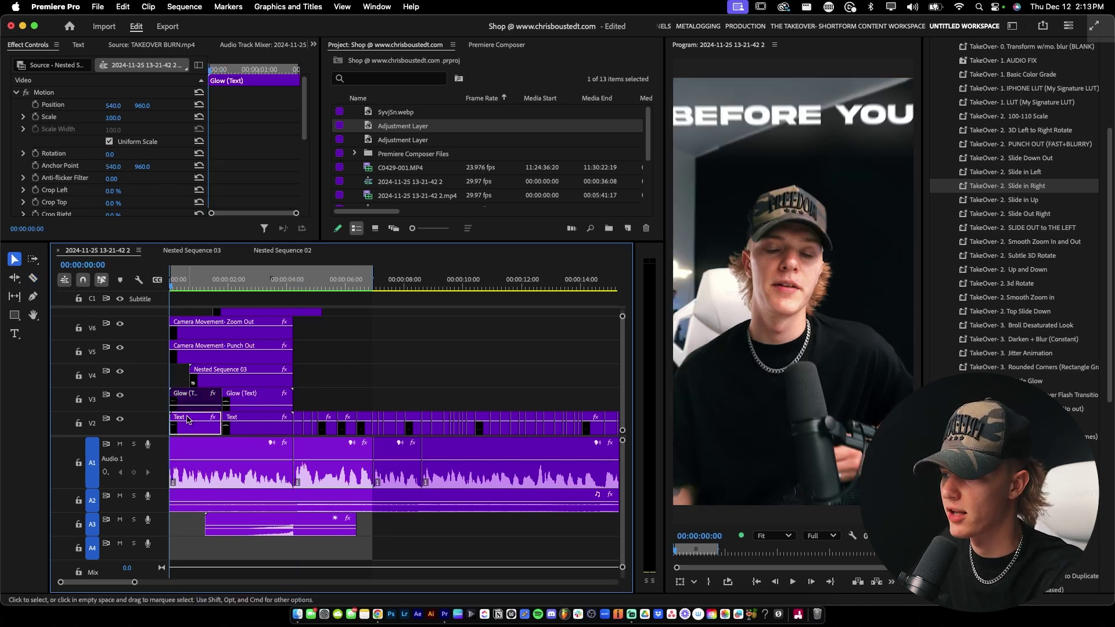
{"action": "left_click", "coordinate": [255, 423]}
{"action": "left_click", "coordinate": [255, 400]}
{"action": "left_click", "coordinate": [273, 378]}
{"action": "scroll", "coordinate": [282, 381], "scroll_direction": "up", "scroll_amount": 1}
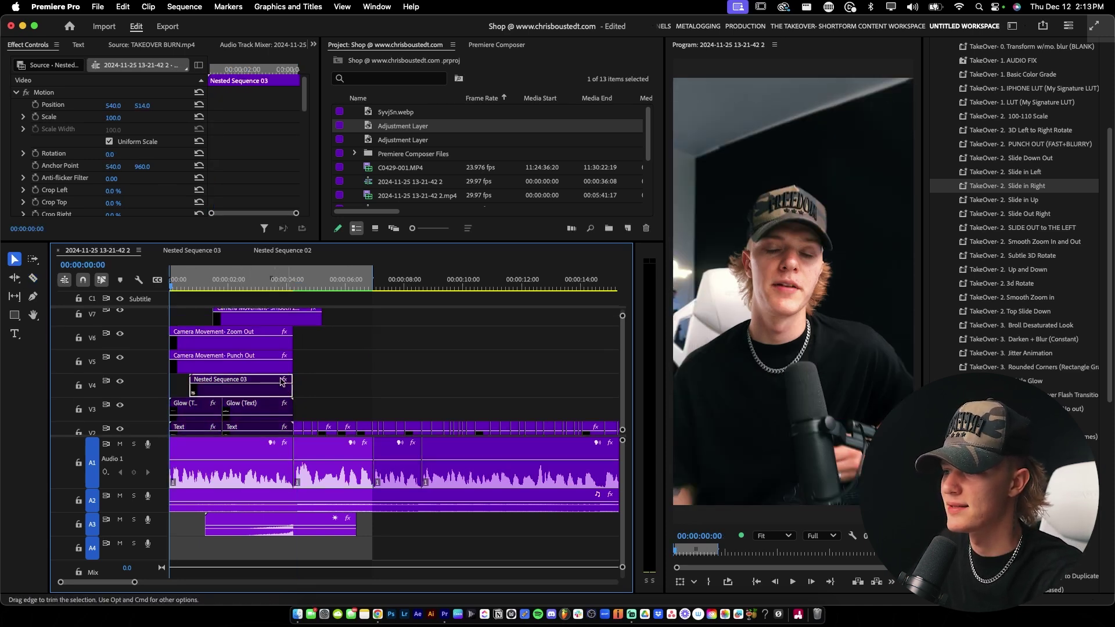
{"action": "scroll", "coordinate": [244, 360], "scroll_direction": "up", "scroll_amount": 1}
{"action": "left_click", "coordinate": [255, 336]}
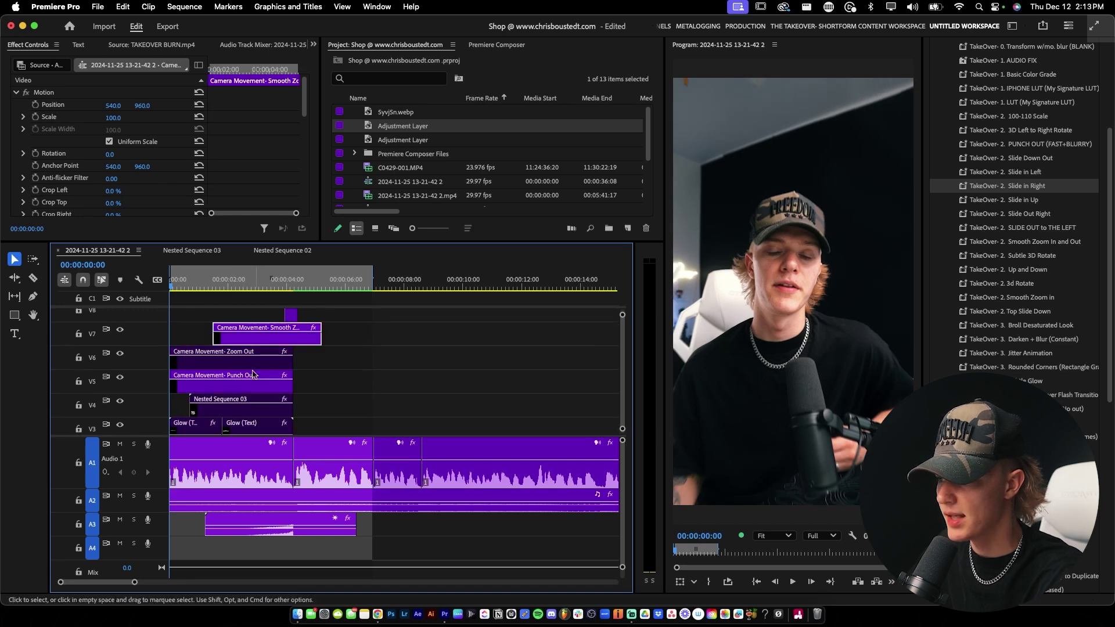
{"action": "left_click", "coordinate": [253, 381]}
{"action": "left_click", "coordinate": [276, 342]}
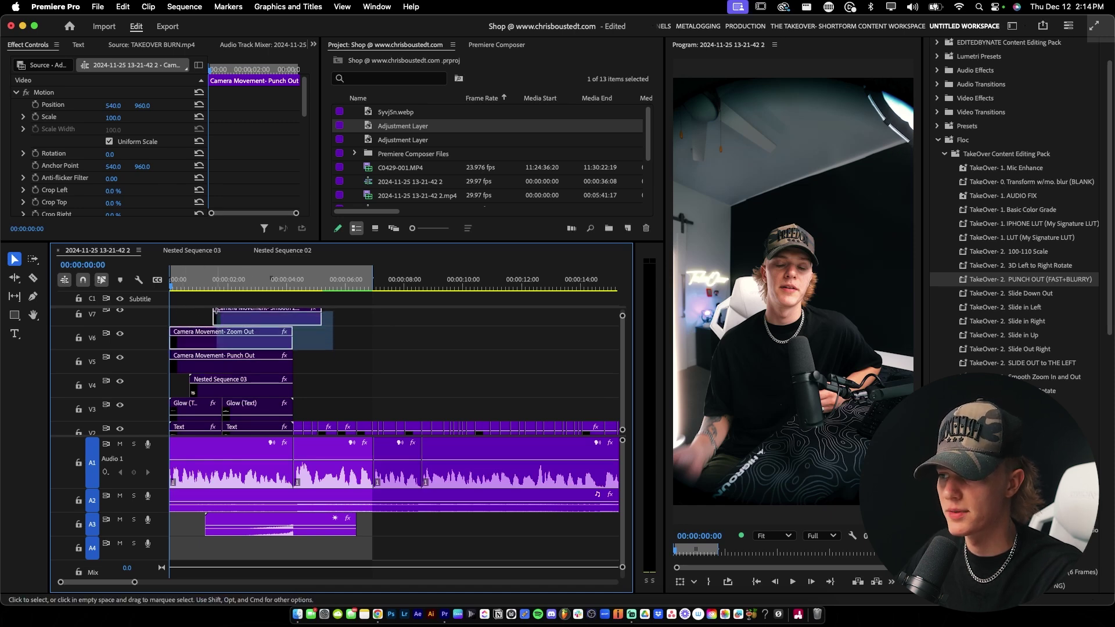
Step: Select the Smooth Zoom and Zoom Out clips, heighten the timeline to V8, and preview the camera moves
{"action": "left_click_drag", "start_coordinate": [215, 312], "coordinate": [216, 313]}
{"action": "scroll", "coordinate": [256, 348], "scroll_direction": "up", "scroll_amount": 3}
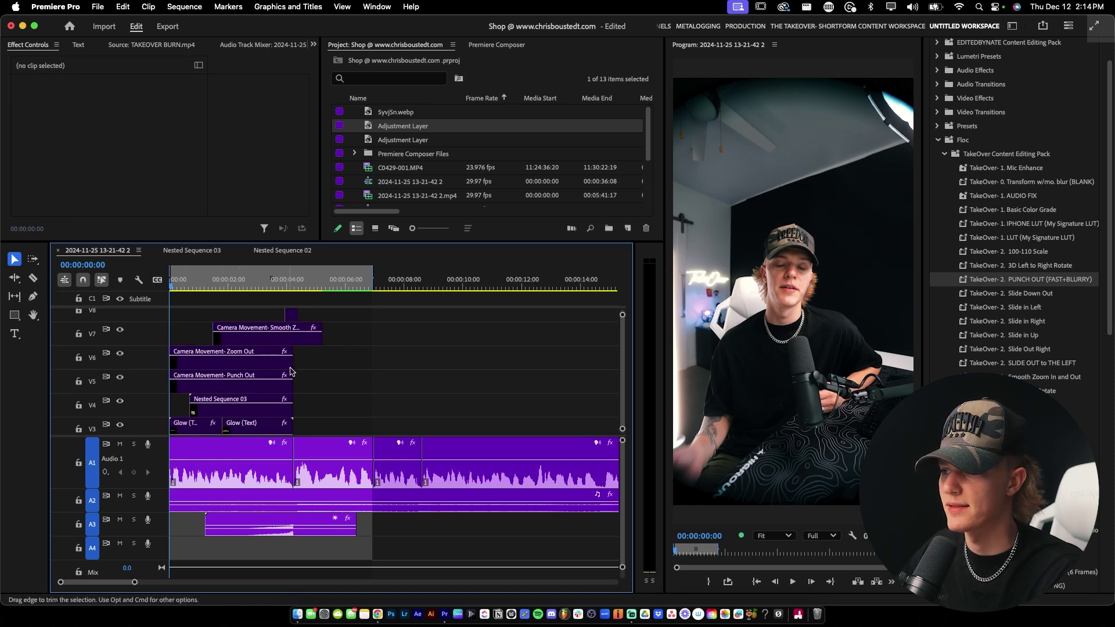
{"action": "left_click_drag", "start_coordinate": [265, 243], "coordinate": [273, 158]}
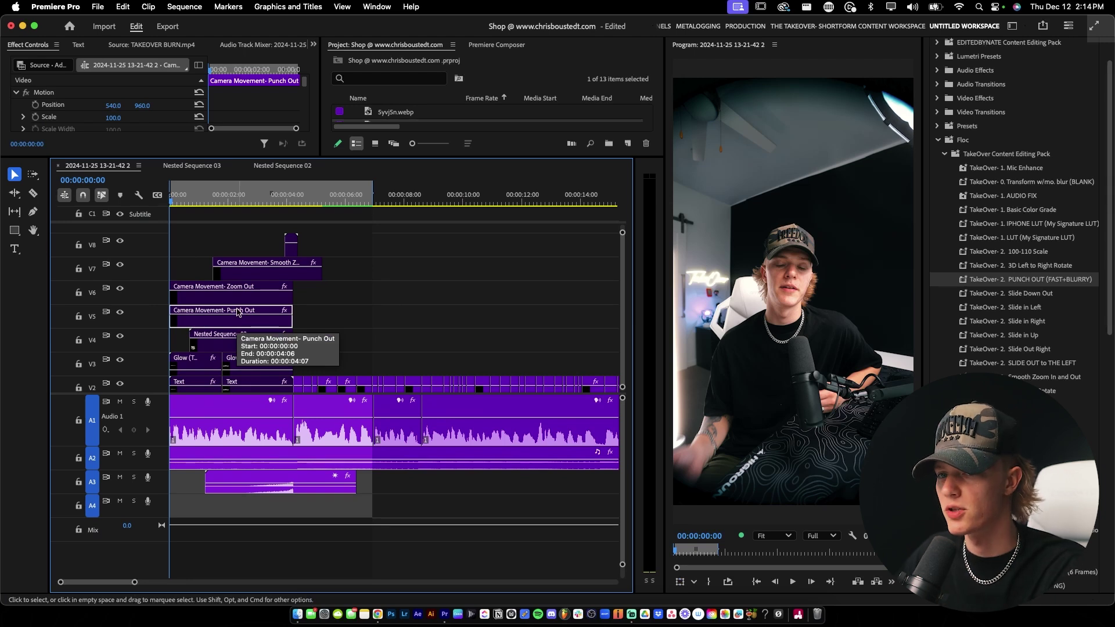
{"action": "key", "text": "space"}
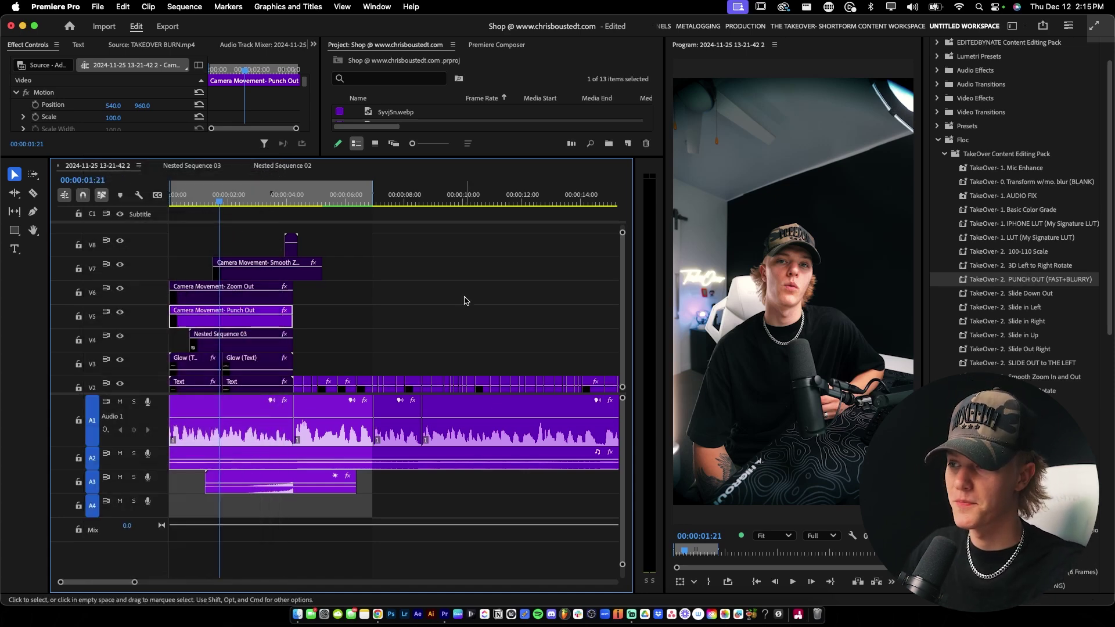
{"action": "left_click_drag", "start_coordinate": [204, 199], "coordinate": [168, 217]}
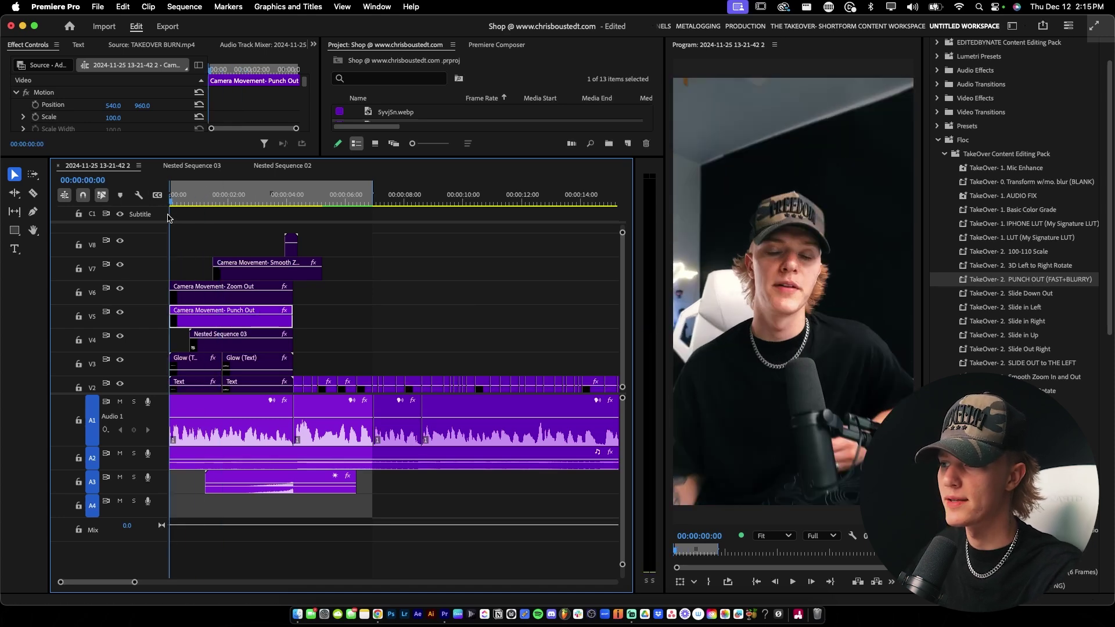
{"action": "key", "text": "space"}
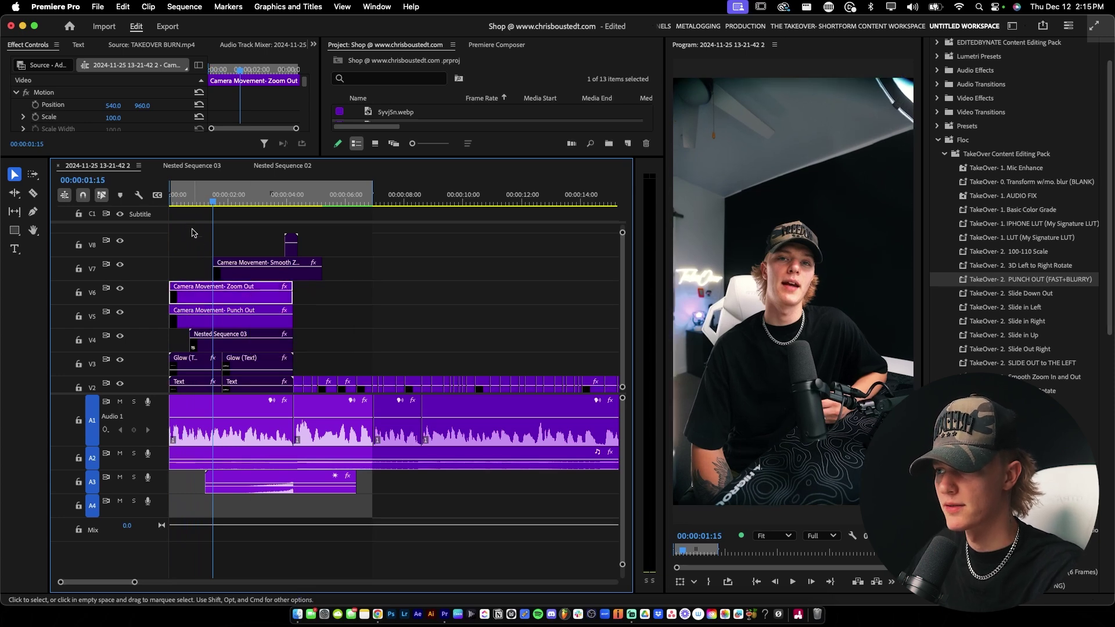
{"action": "left_click", "coordinate": [211, 308]}
{"action": "key", "text": "Home"}
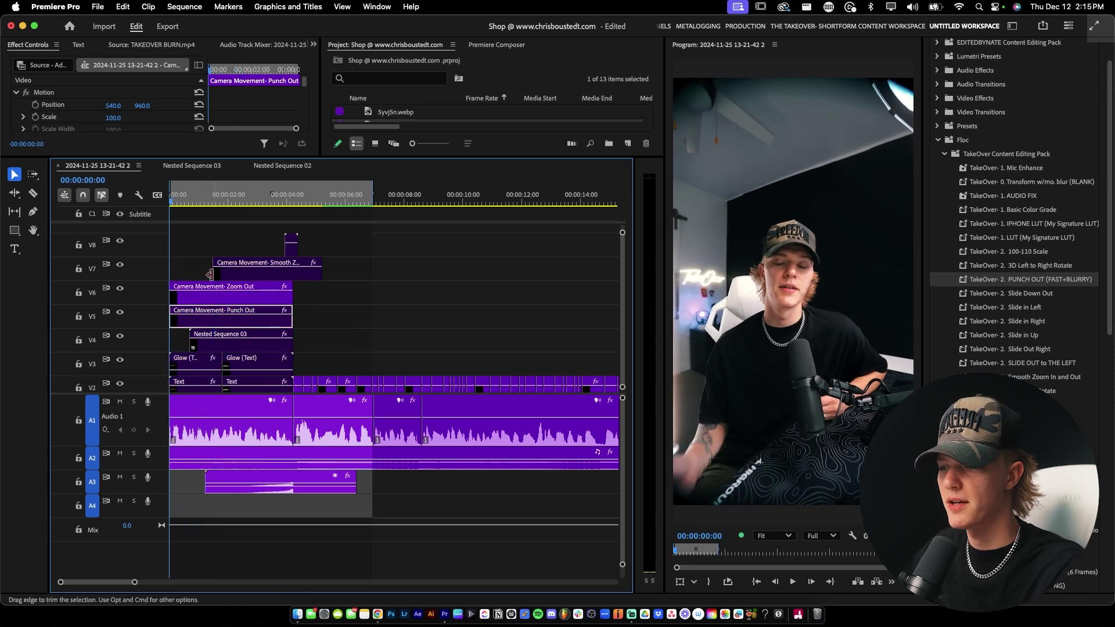
{"action": "key", "text": "space"}
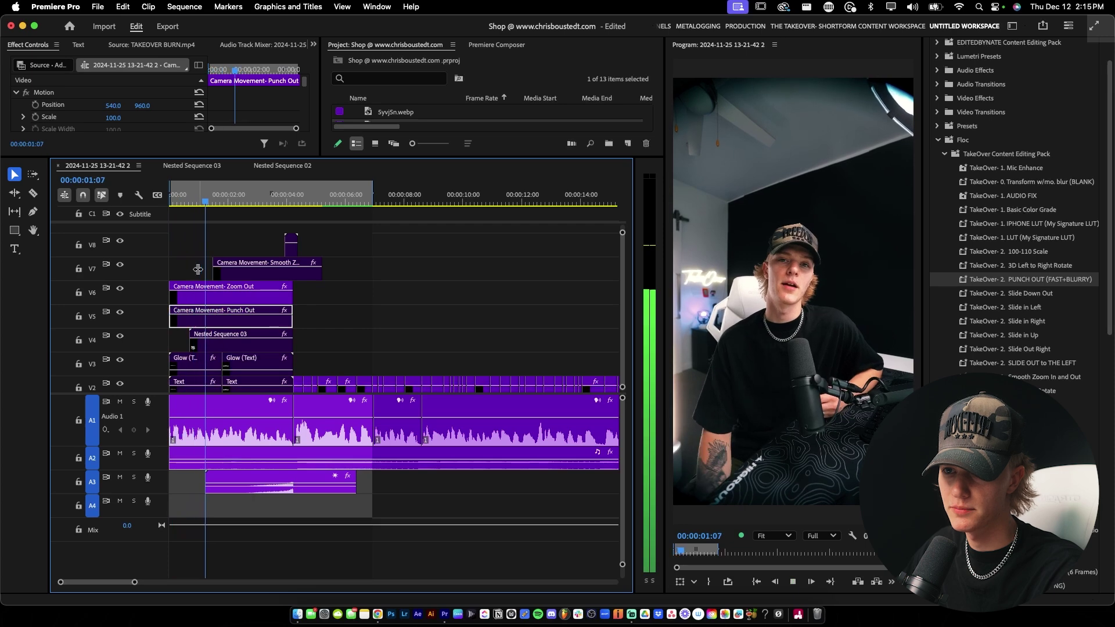
{"action": "key", "text": "space"}
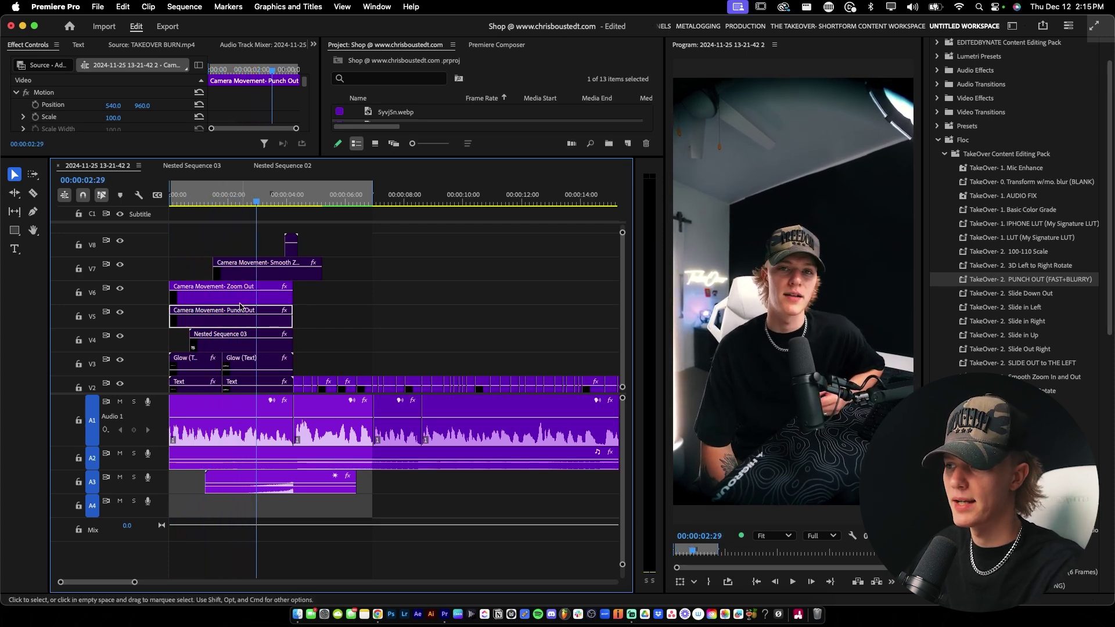
{"action": "key", "text": "Home"}
{"action": "key", "text": "space"}
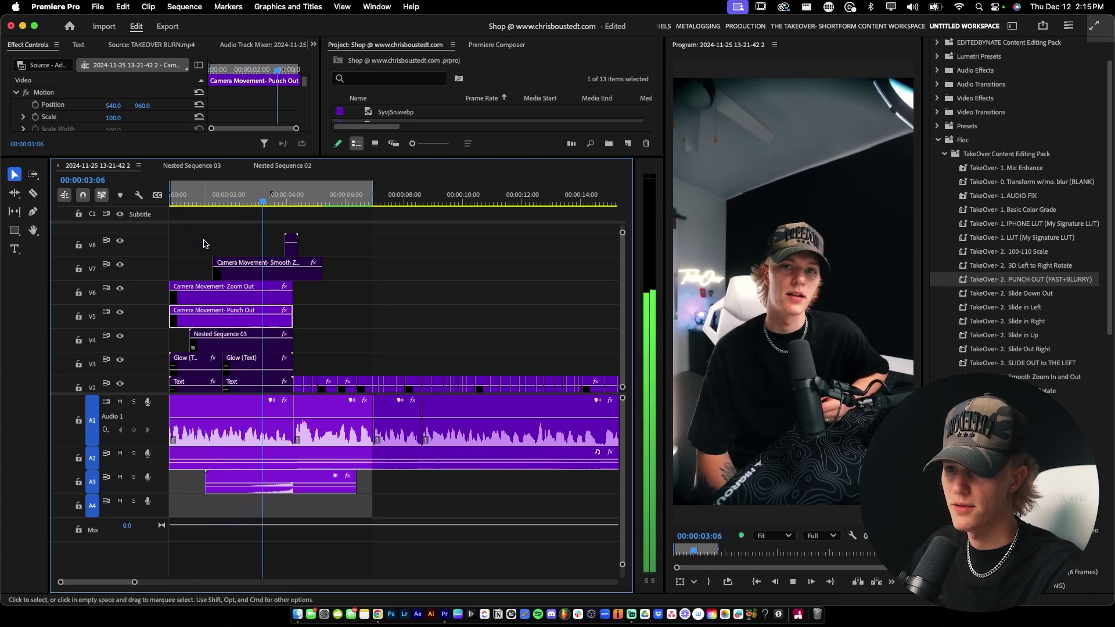
{"action": "key", "text": "space"}
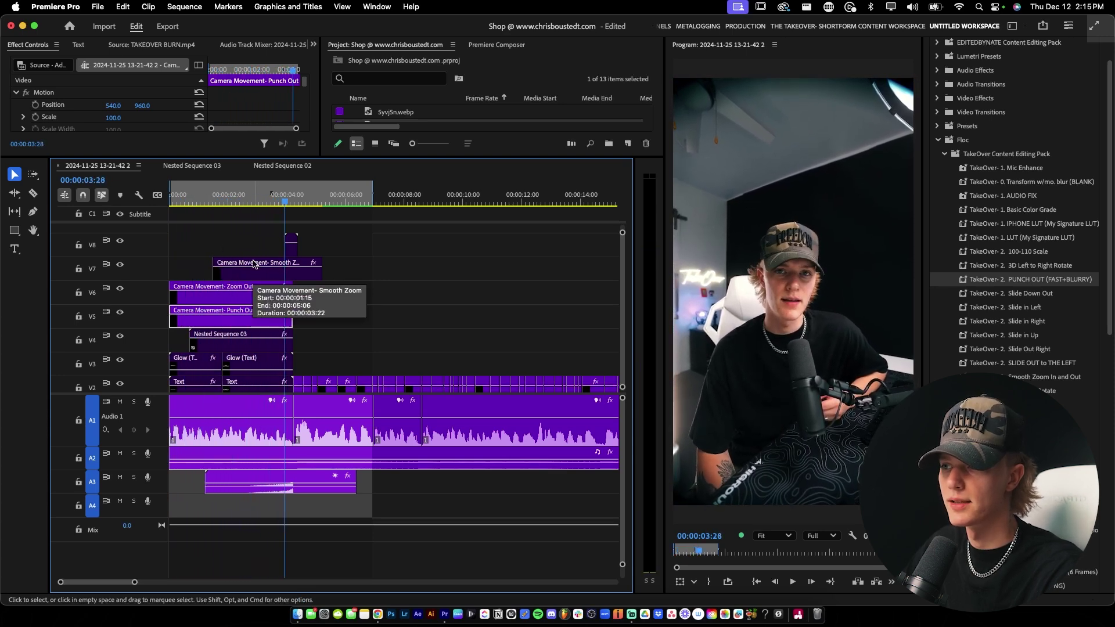
{"action": "key", "text": "Up"}
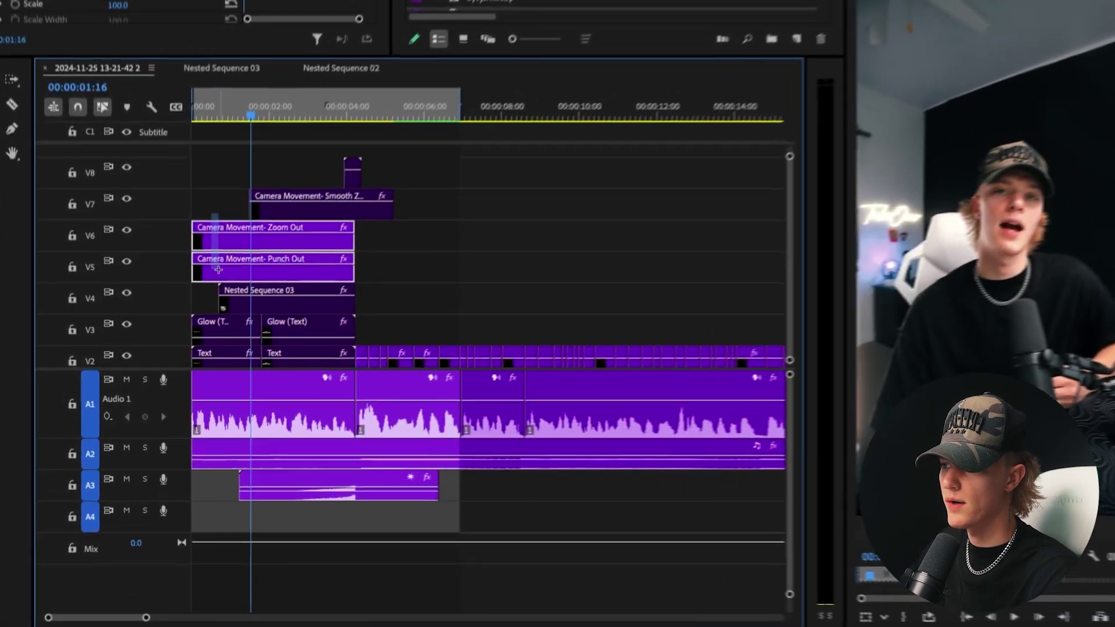
{"action": "left_click", "coordinate": [326, 198]}
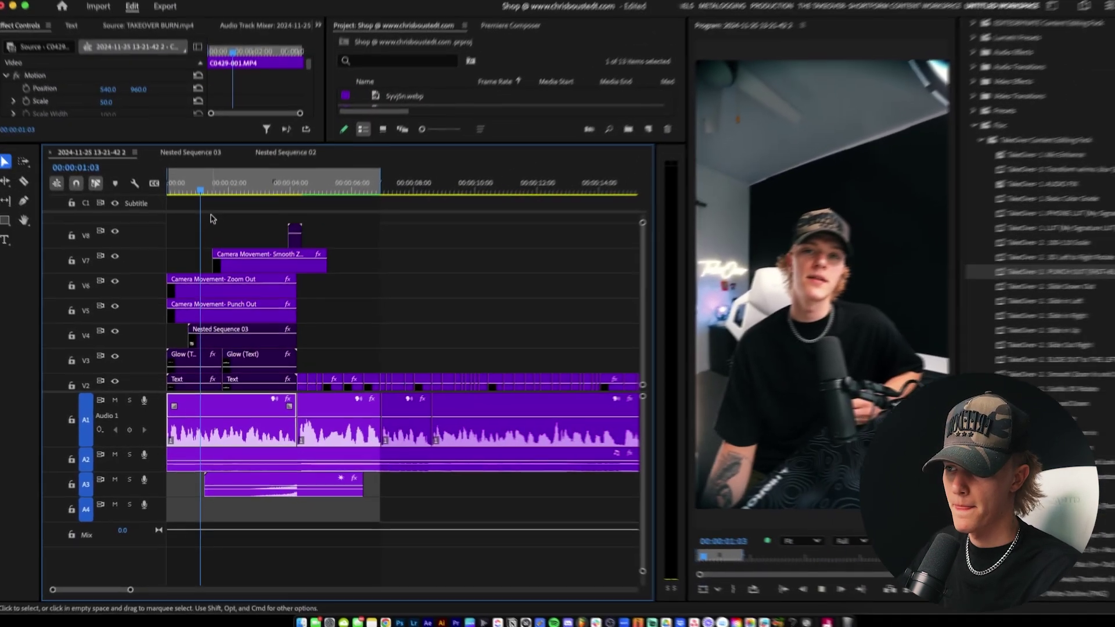
{"action": "key", "text": "space"}
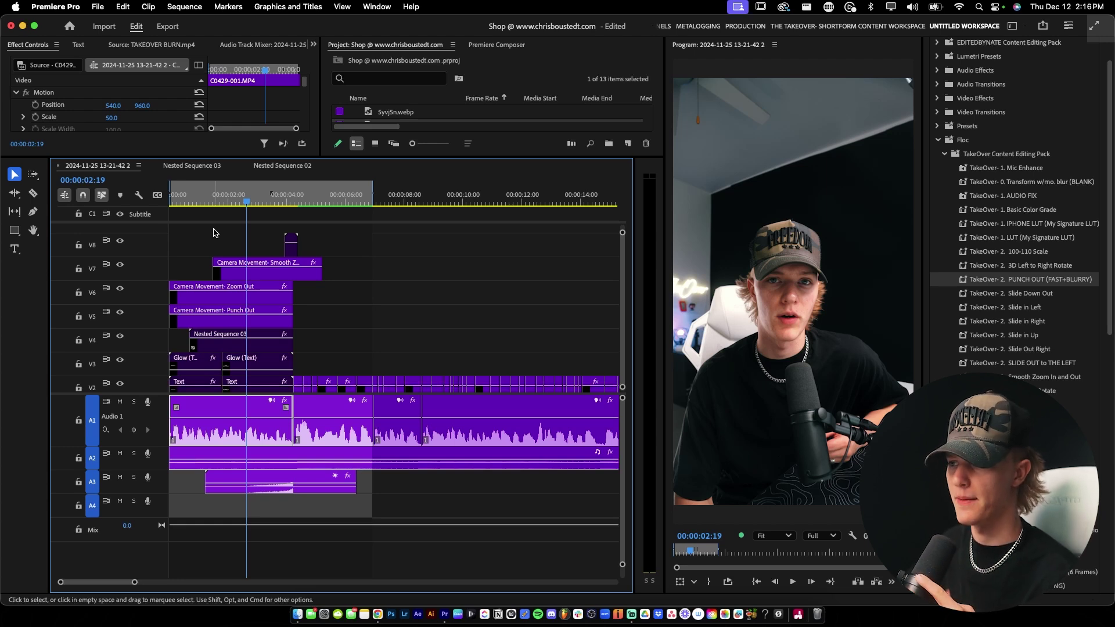
{"action": "left_click", "coordinate": [207, 204]}
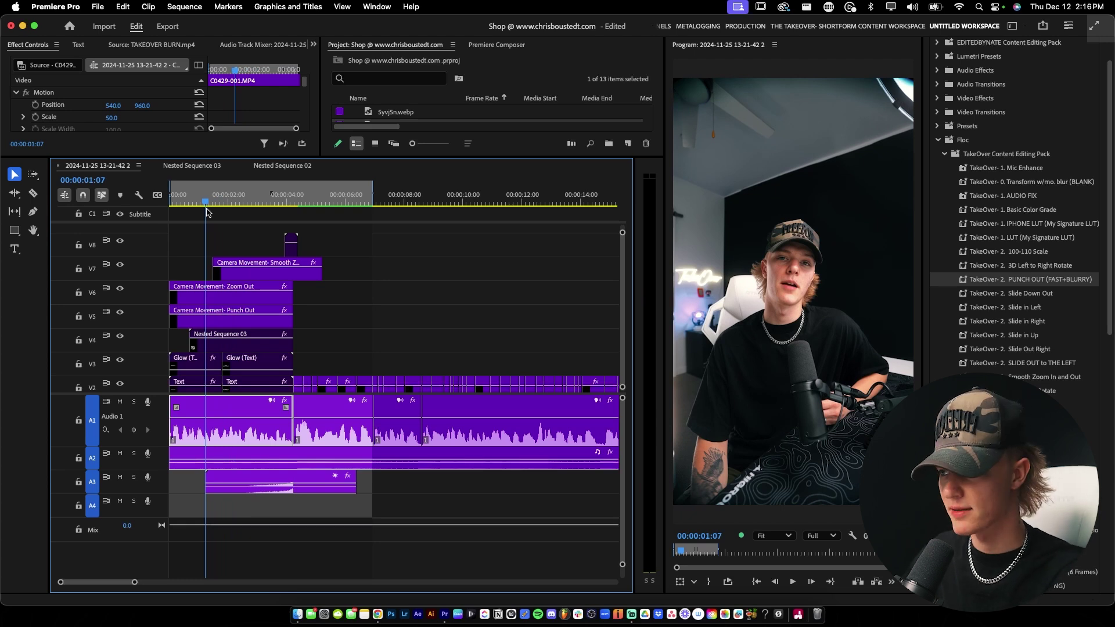
{"action": "key", "text": "Home"}
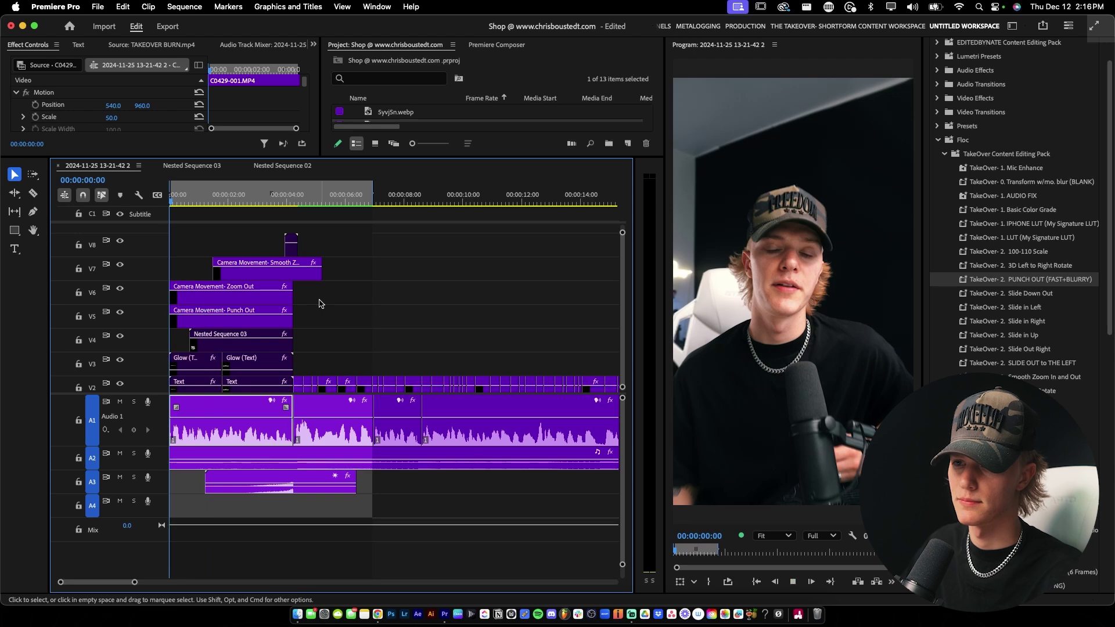
Step: Enable the TAKEOVER BURN clip on V8 with Shift+E and preview the burn overlay
{"action": "key", "text": "space"}
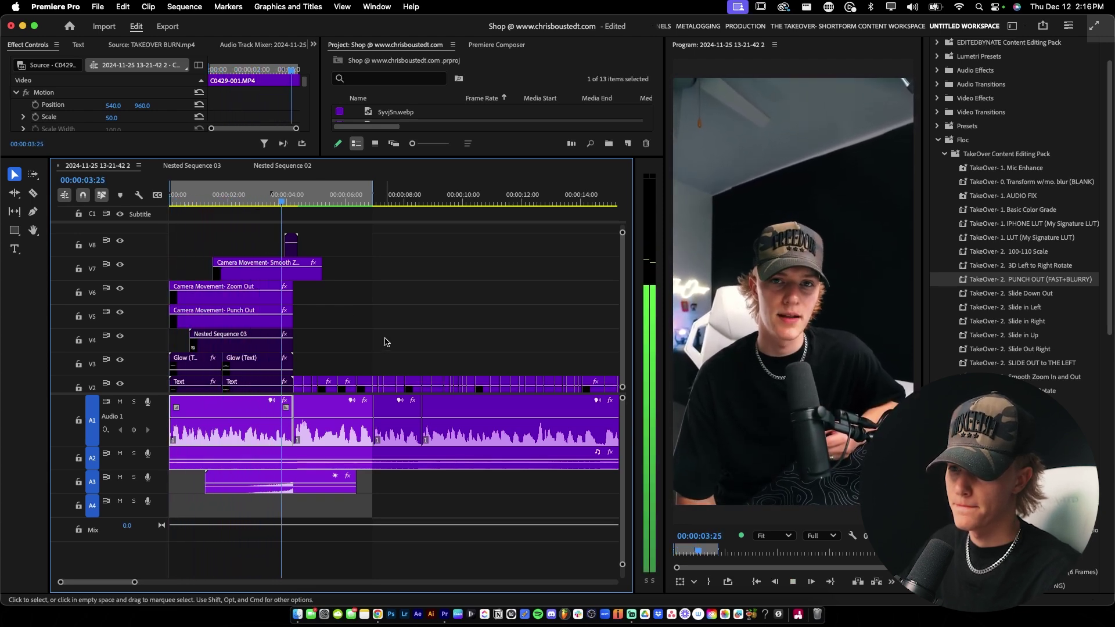
{"action": "key", "text": "space"}
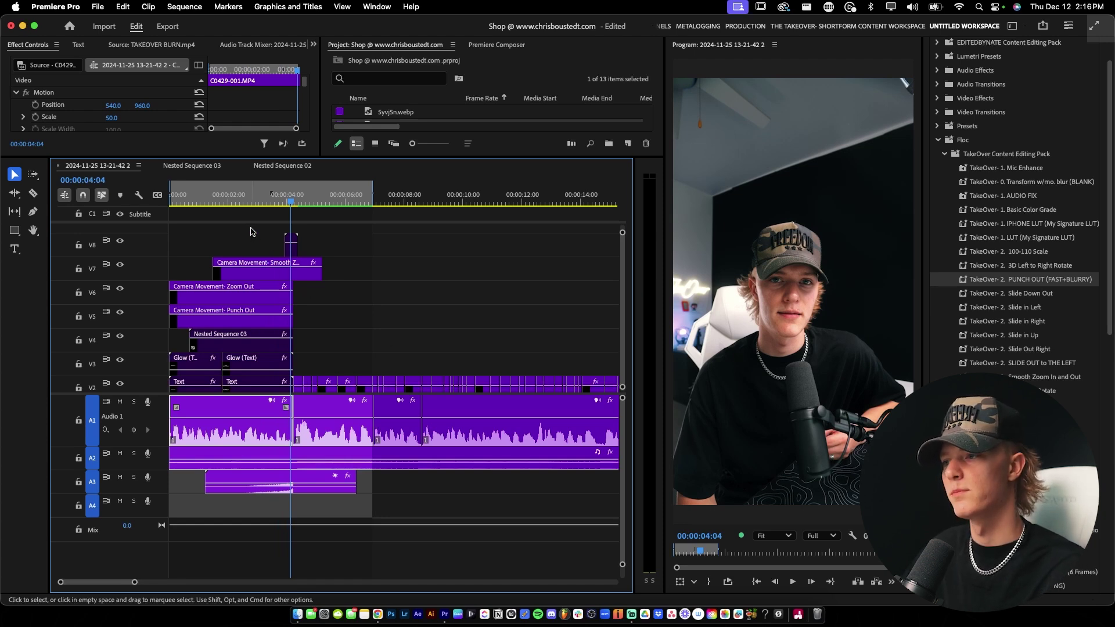
{"action": "left_click", "coordinate": [291, 244]}
{"action": "key", "text": "shift+e"}
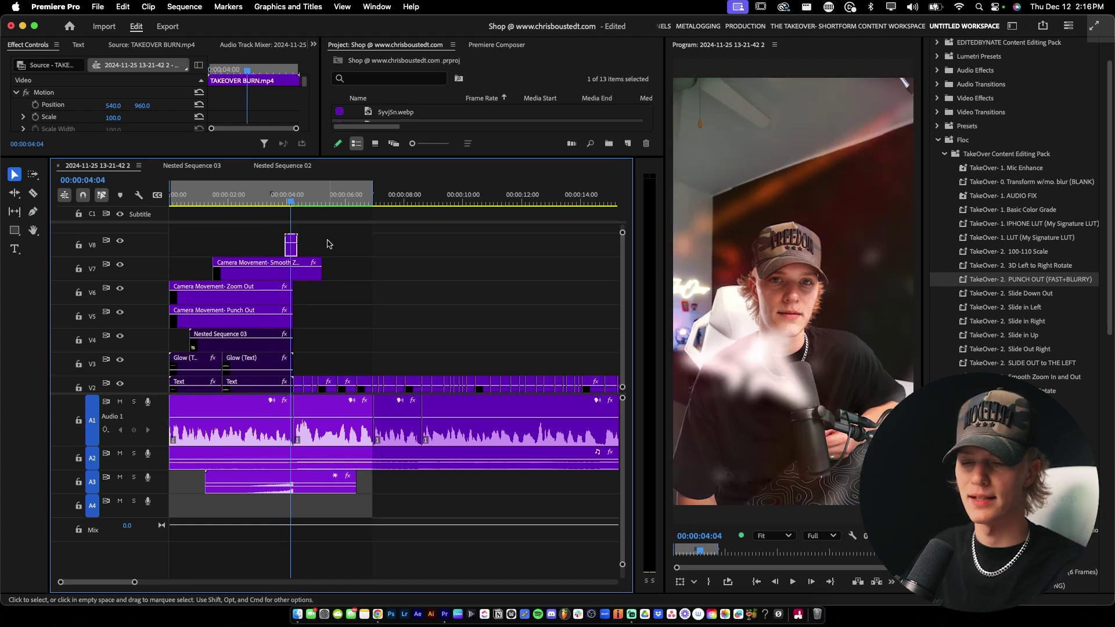
{"action": "key", "text": "space"}
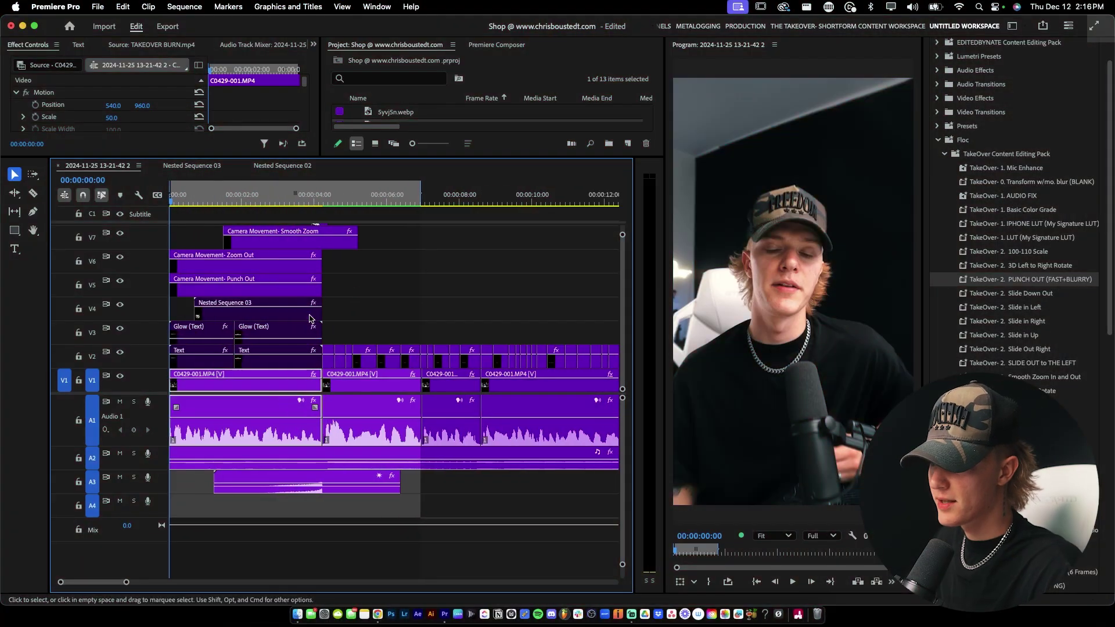
Step: Check the Glow (Text), both Text clips and the Smooth Zoom camera-movement clip
{"action": "left_click", "coordinate": [196, 329]}
{"action": "left_click", "coordinate": [210, 358]}
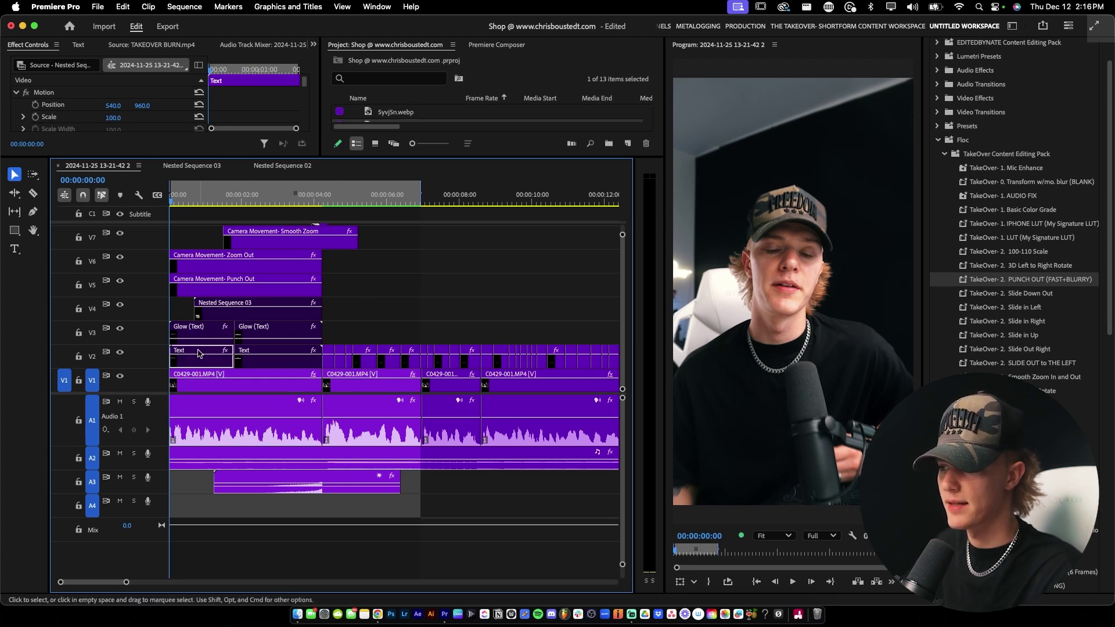
{"action": "left_click", "coordinate": [248, 354]}
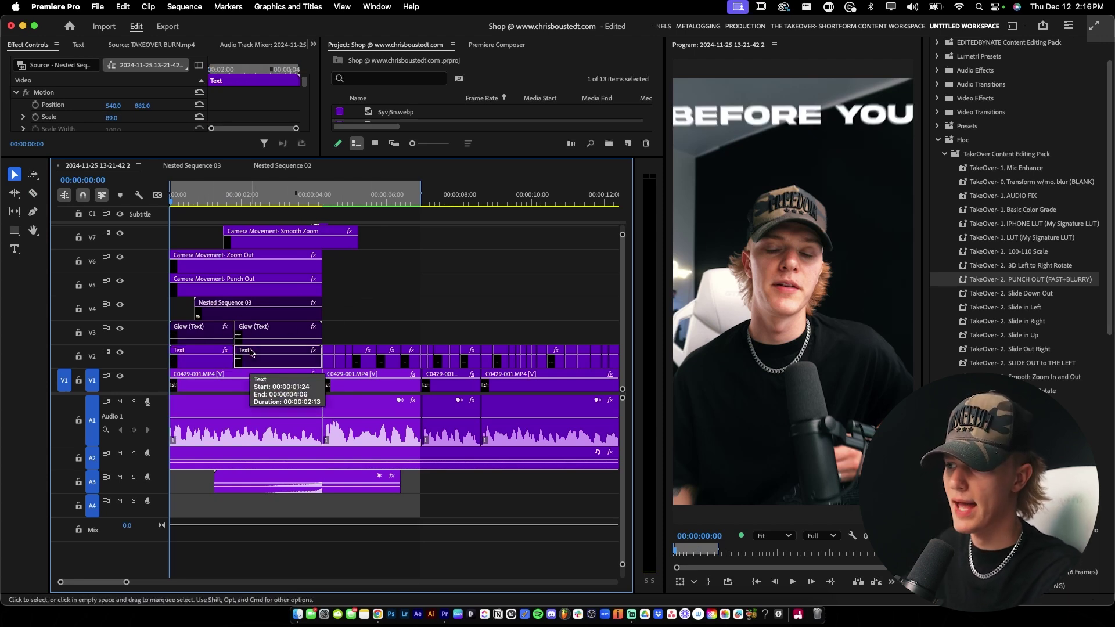
{"action": "left_click", "coordinate": [290, 238]}
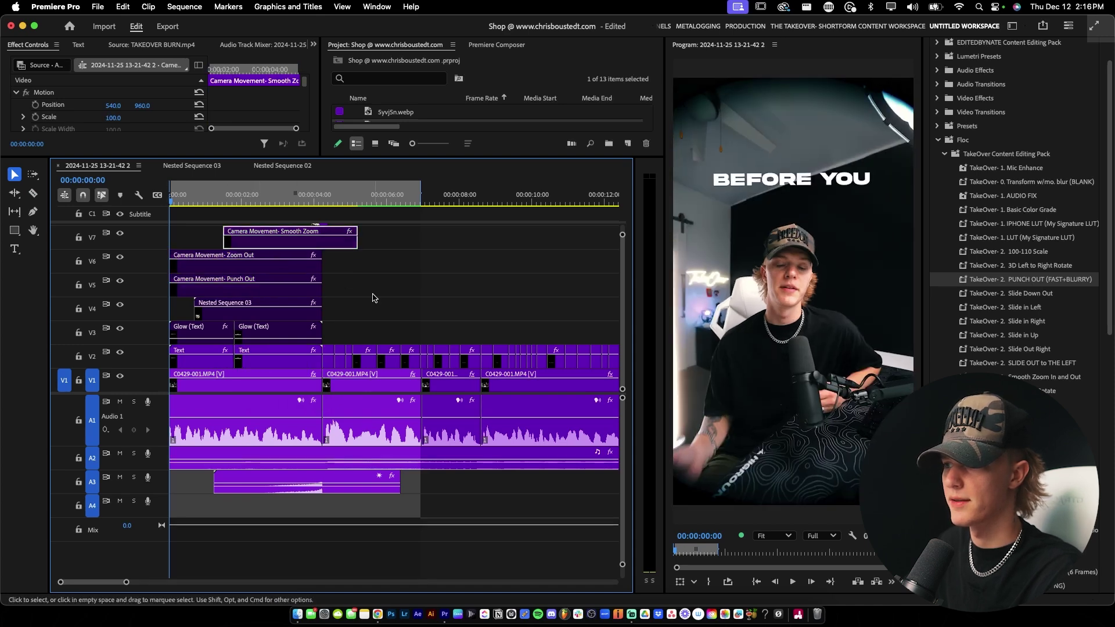
{"action": "scroll", "coordinate": [373, 298], "scroll_direction": "up", "scroll_amount": 2}
{"action": "scroll", "coordinate": [374, 298], "scroll_direction": "down", "scroll_amount": 2}
{"action": "left_click", "coordinate": [191, 240]}
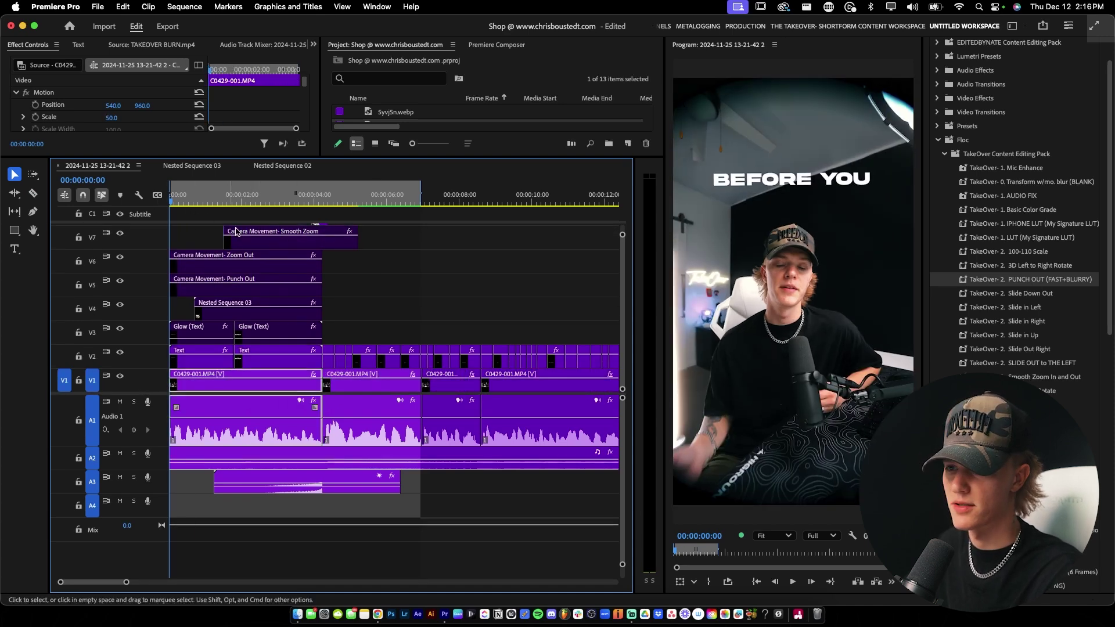
Step: Play the hook and scrub back to the BEFORE YOU QUIT title
{"action": "key", "text": "space"}
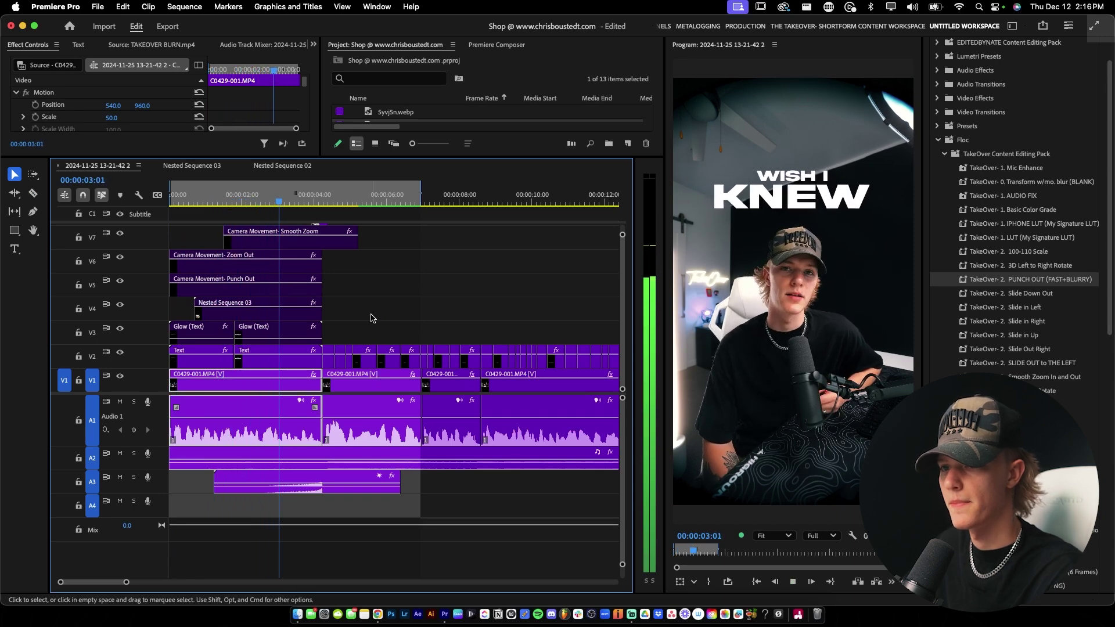
{"action": "left_click", "coordinate": [284, 201]}
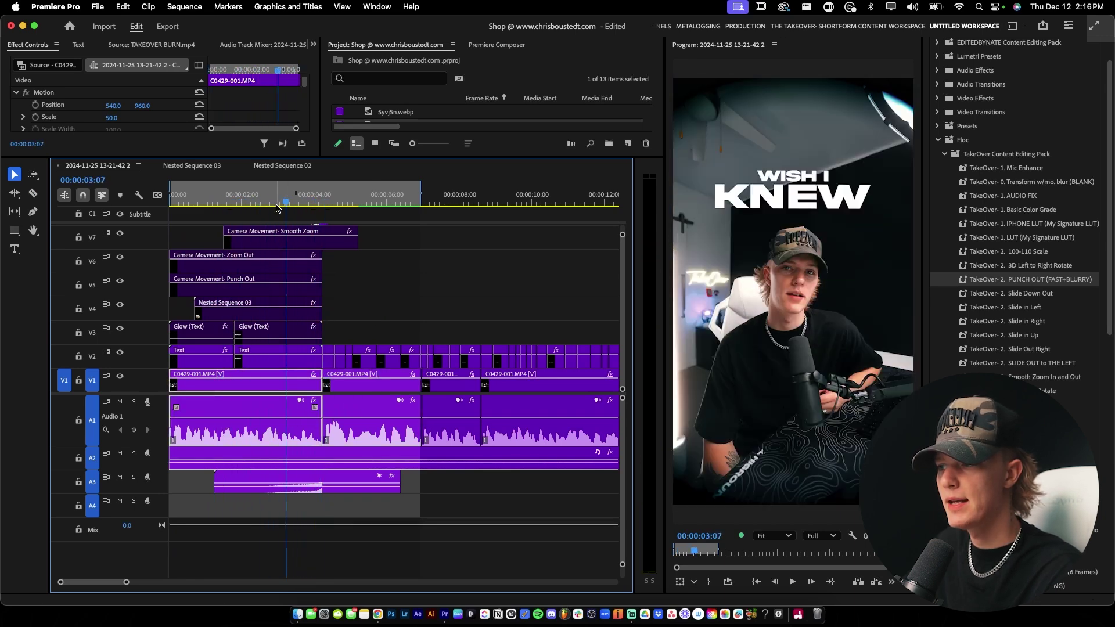
{"action": "left_click_drag", "start_coordinate": [235, 198], "coordinate": [207, 200]}
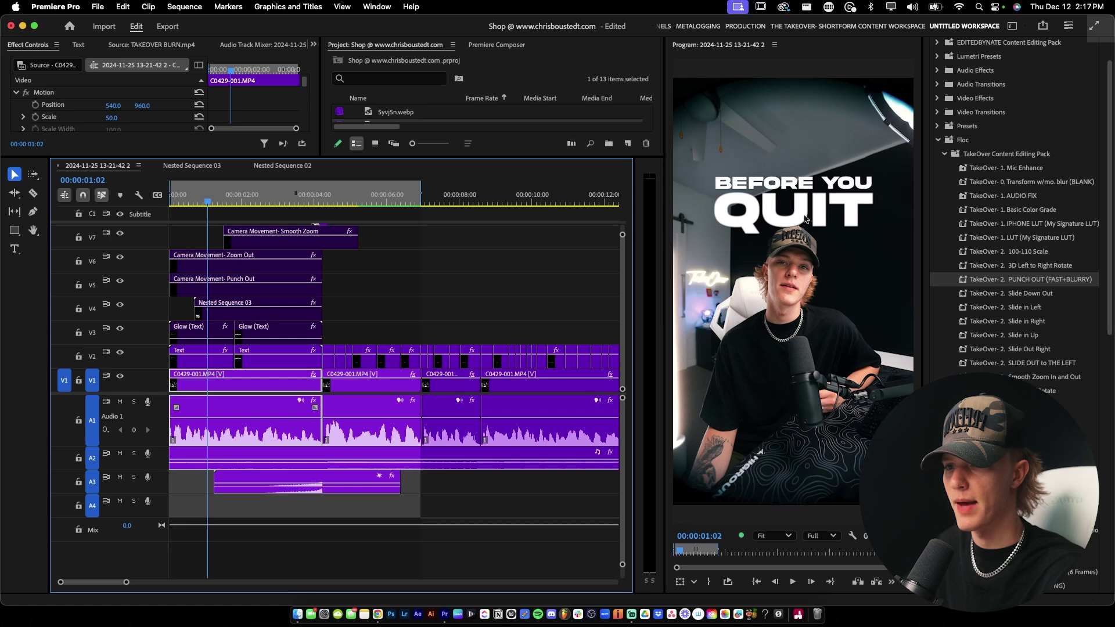
{"action": "key", "text": "Home"}
{"action": "key", "text": "space"}
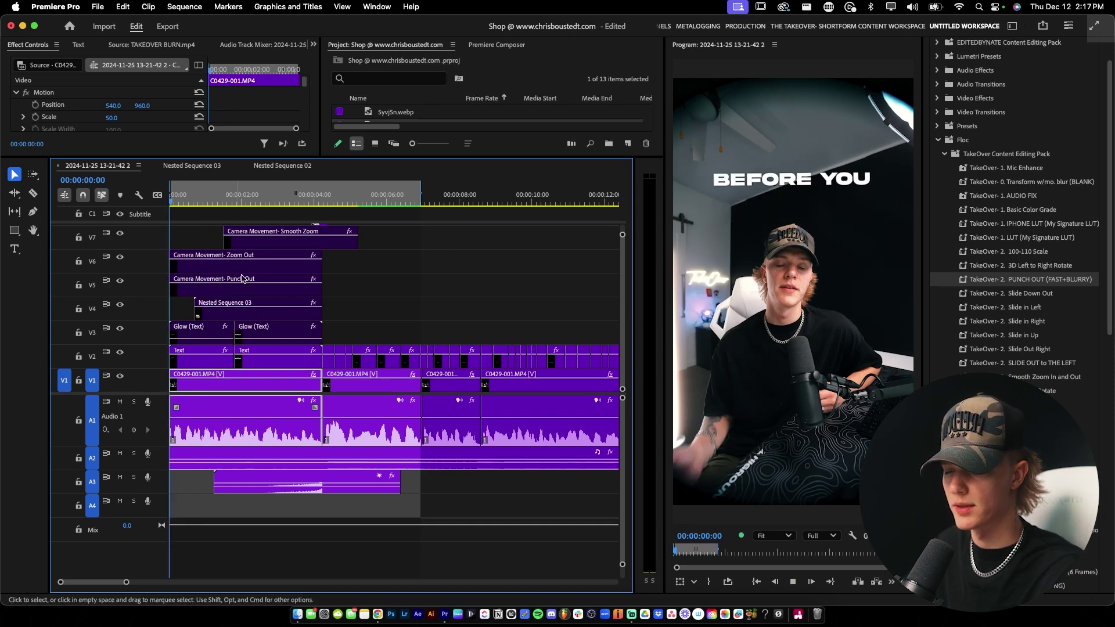
{"action": "key", "text": "space"}
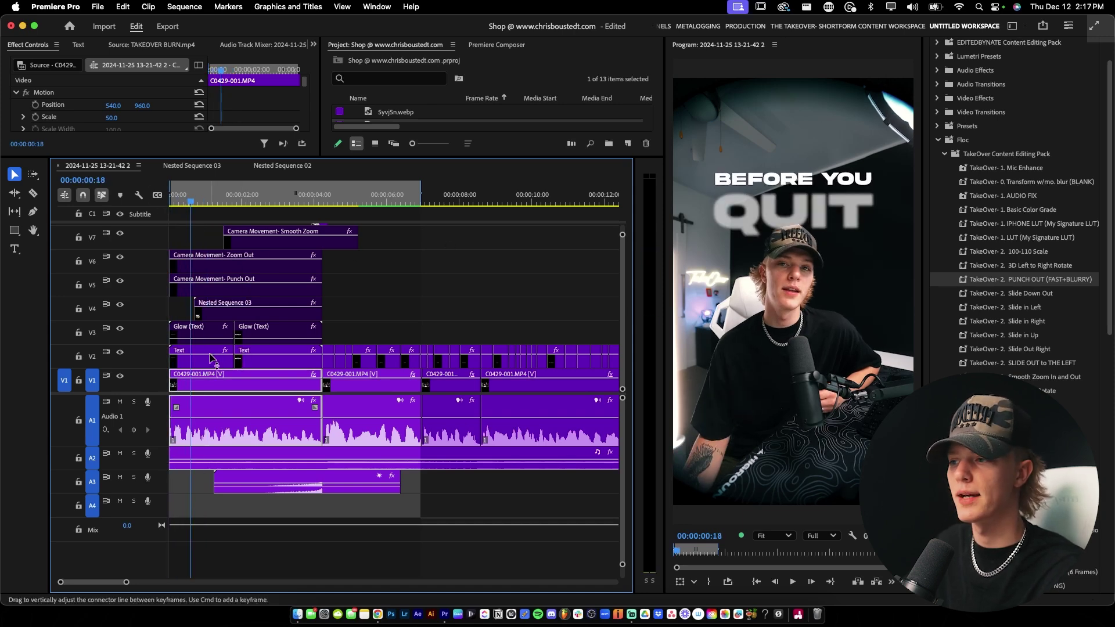
Step: Select the first Text clip and replay from the start to the WISH I KNEW title
{"action": "left_click", "coordinate": [210, 351]}
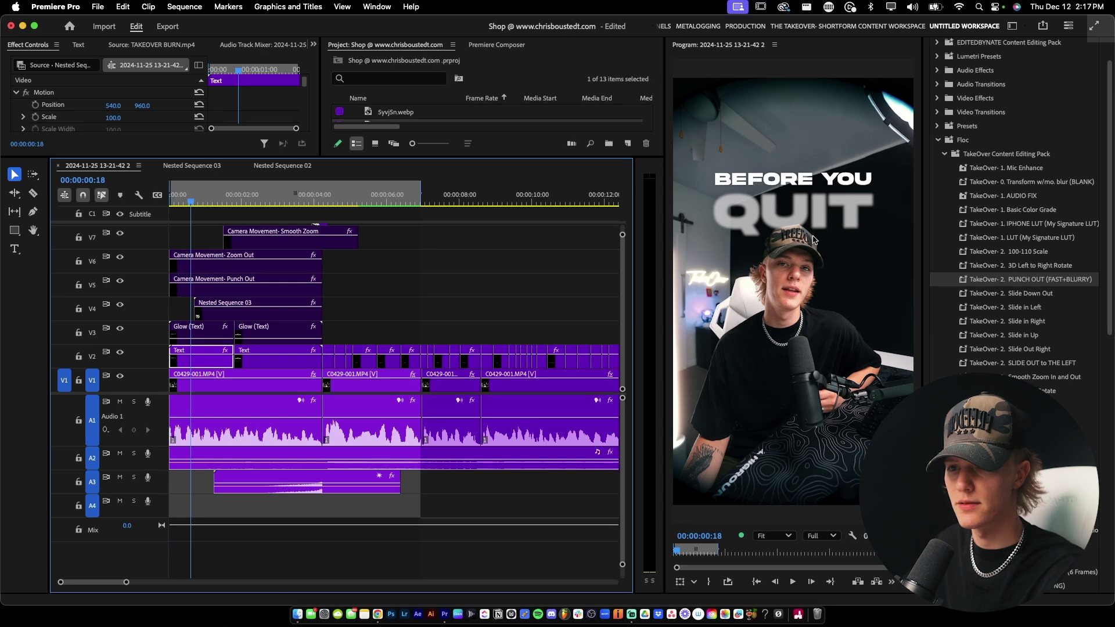
{"action": "scroll", "coordinate": [1098, 266], "scroll_direction": "down", "scroll_amount": 5}
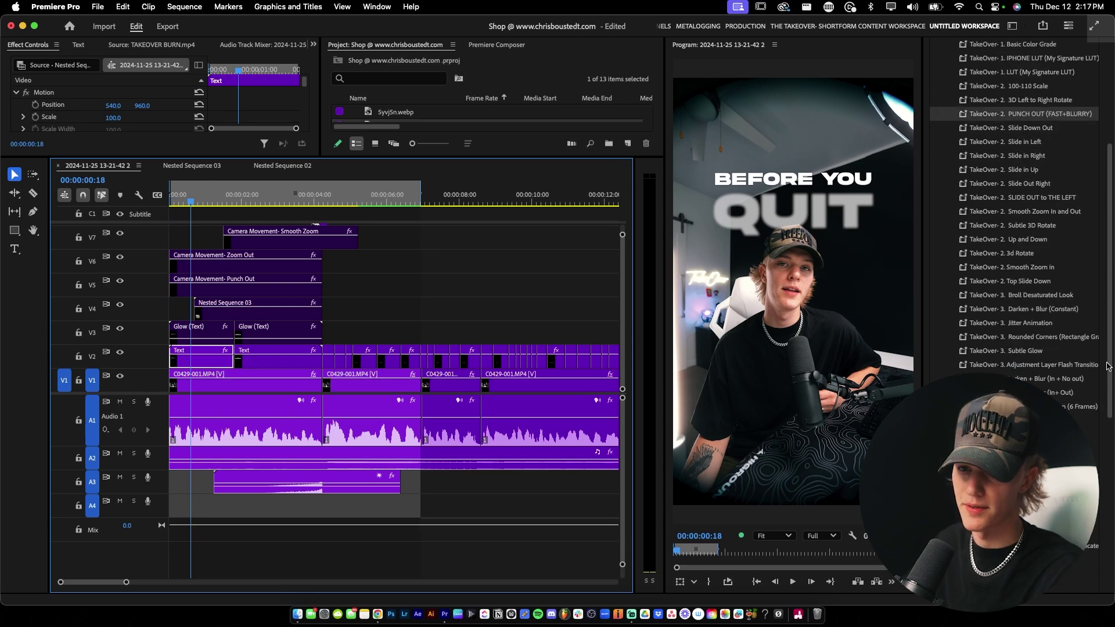
{"action": "scroll", "coordinate": [1098, 266], "scroll_direction": "up", "scroll_amount": 6}
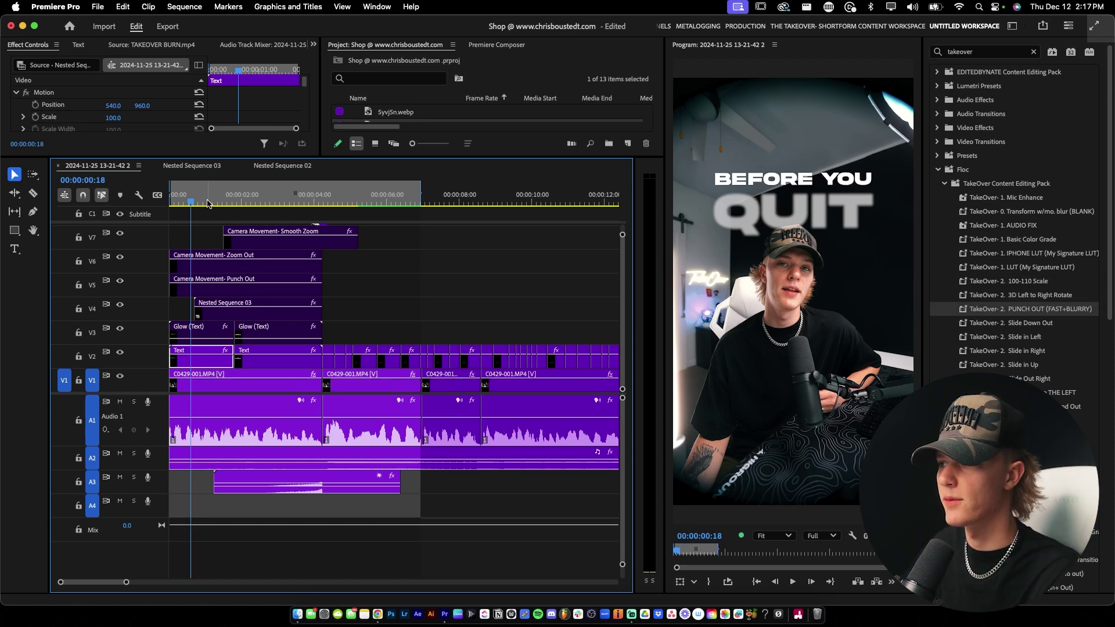
{"action": "key", "text": "Home"}
{"action": "key", "text": "space"}
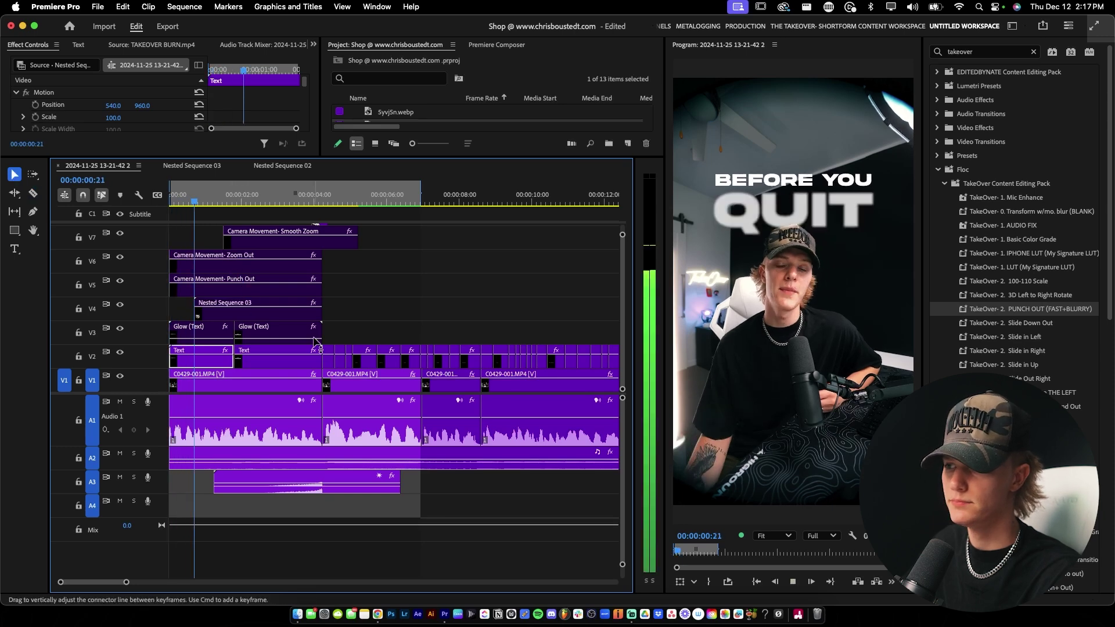
{"action": "key", "text": "space"}
{"action": "key", "text": "d"}
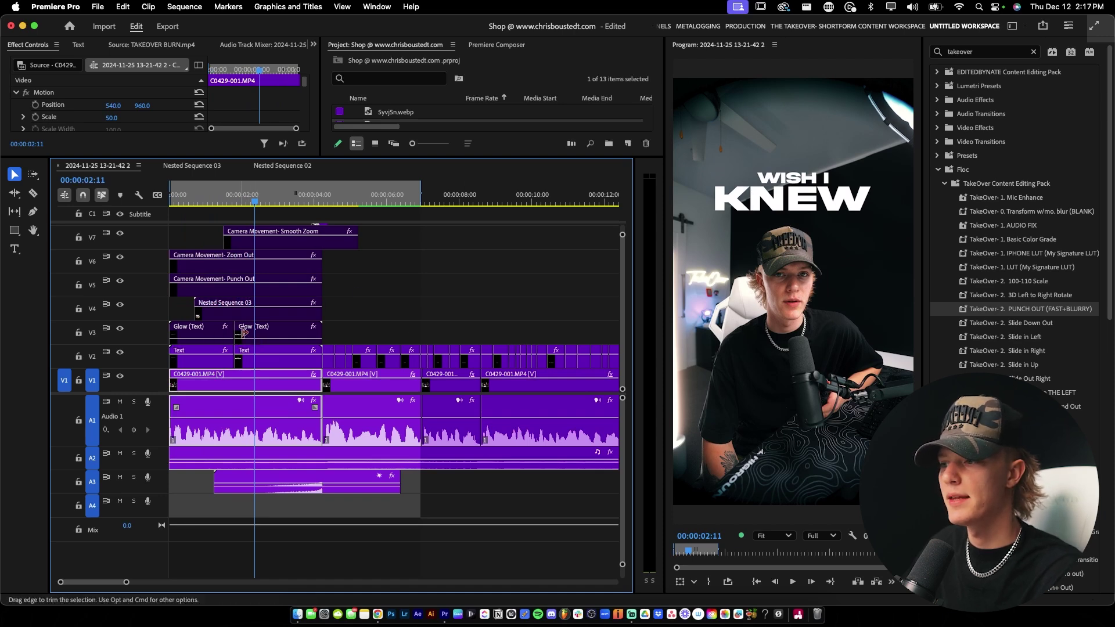
Step: Check the second Glow (Text) clip and a camera-movement layer, then return to the sequence start
{"action": "left_click", "coordinate": [276, 336]}
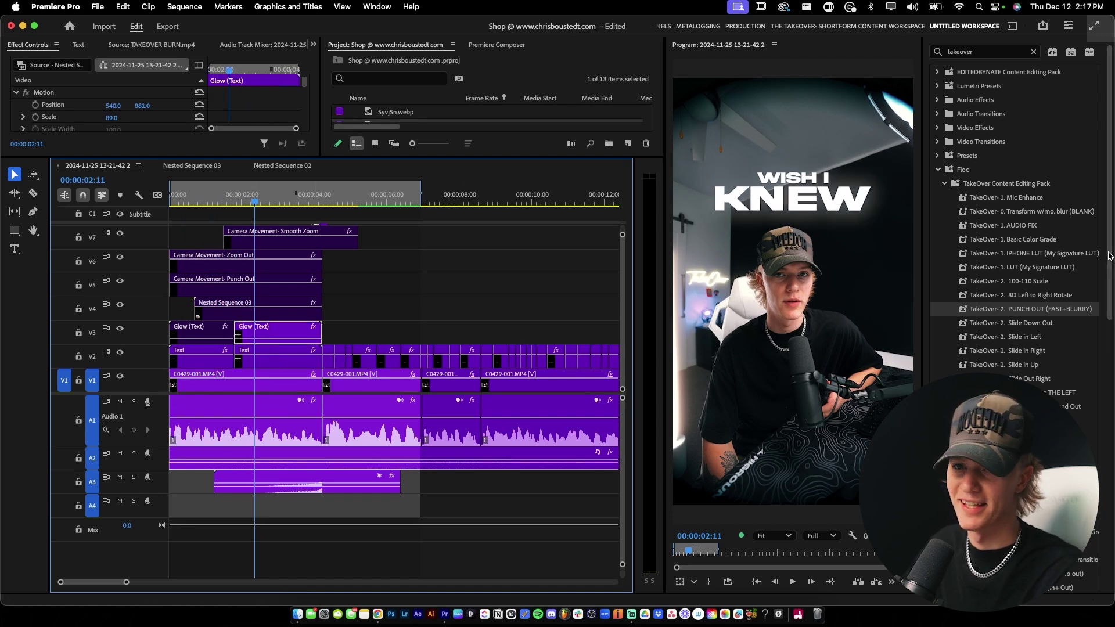
{"action": "scroll", "coordinate": [1102, 495], "scroll_direction": "down", "scroll_amount": 15}
{"action": "scroll", "coordinate": [1102, 494], "scroll_direction": "up", "scroll_amount": 15}
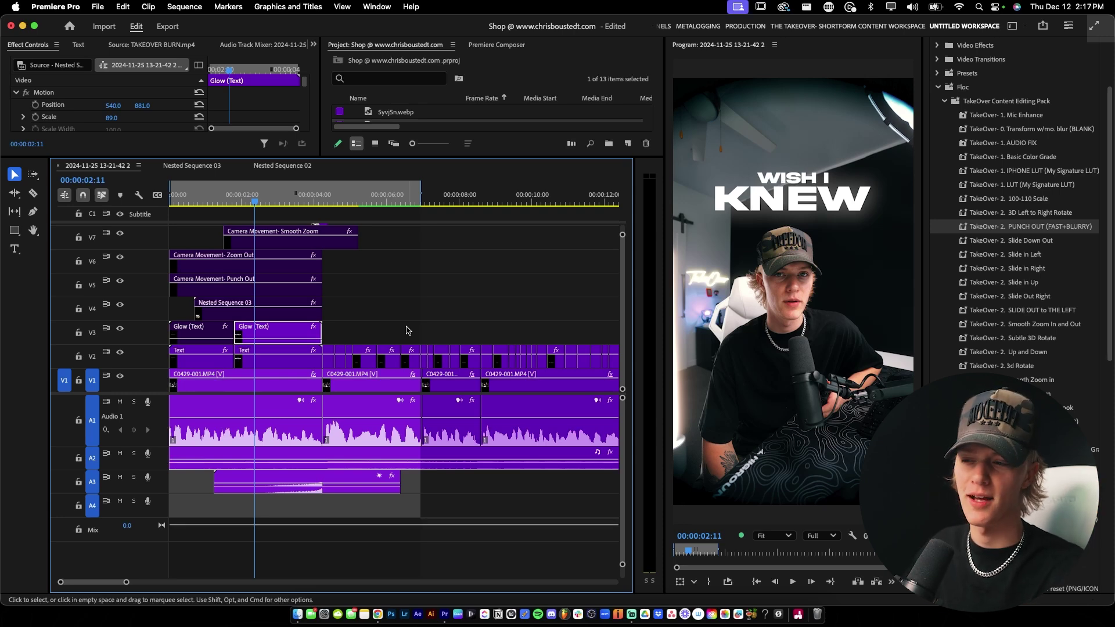
{"action": "left_click", "coordinate": [229, 325]}
{"action": "key", "text": "Home"}
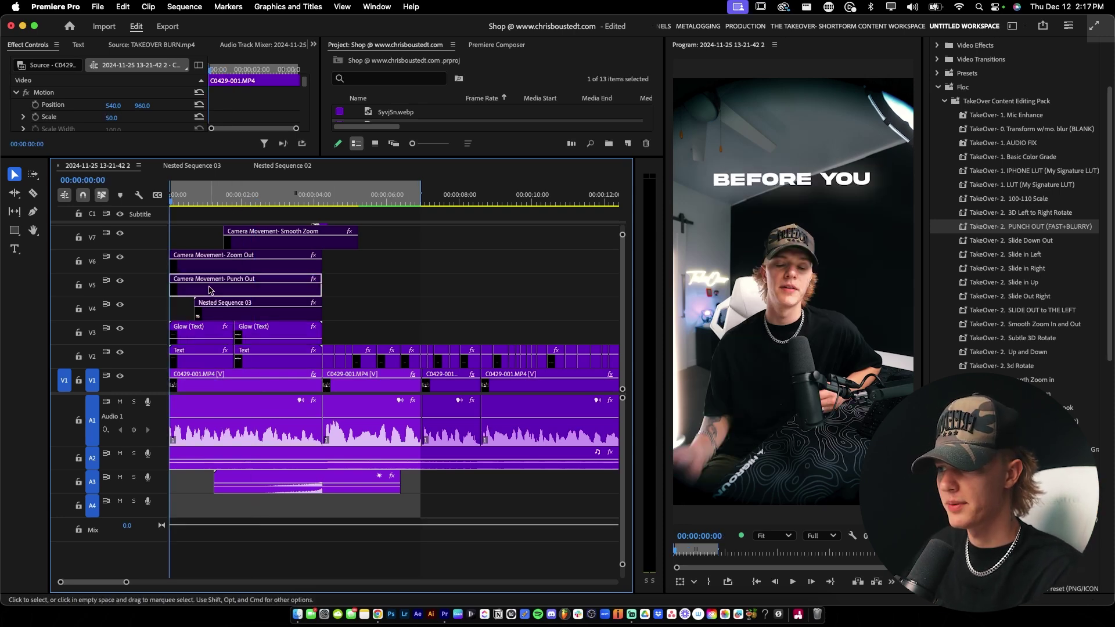
Step: Select the Punch Out and Smooth Zoom layers and preview their movement
{"action": "left_click", "coordinate": [232, 264]}
{"action": "left_click", "coordinate": [347, 238]}
{"action": "scroll", "coordinate": [346, 242], "scroll_direction": "up", "scroll_amount": 1}
{"action": "key", "text": "space"}
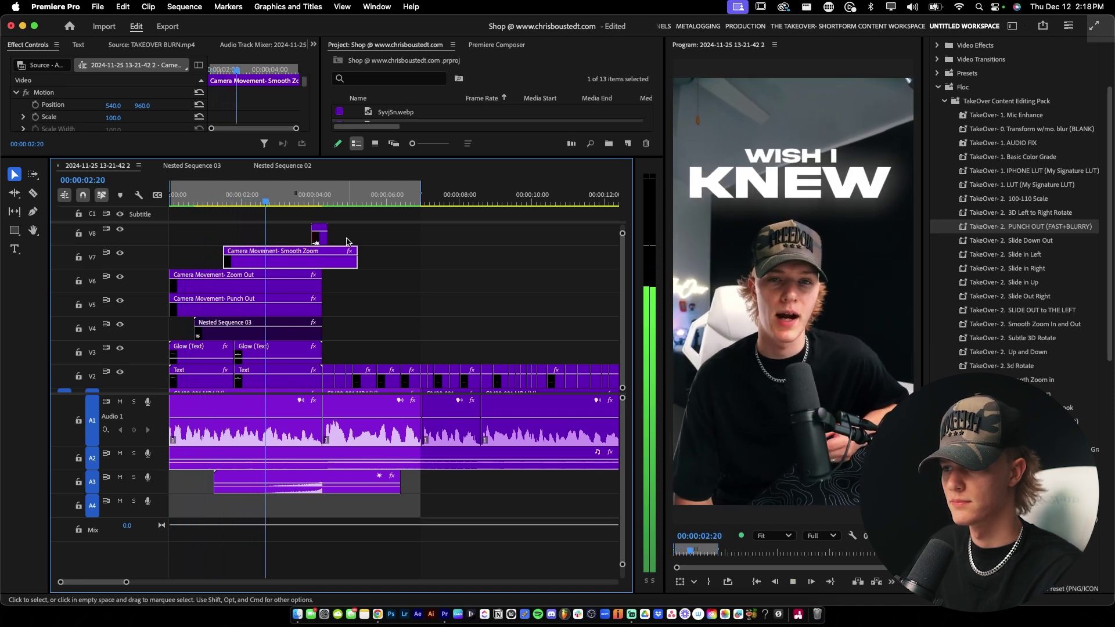
{"action": "scroll", "coordinate": [378, 310], "scroll_direction": "down", "scroll_amount": 1}
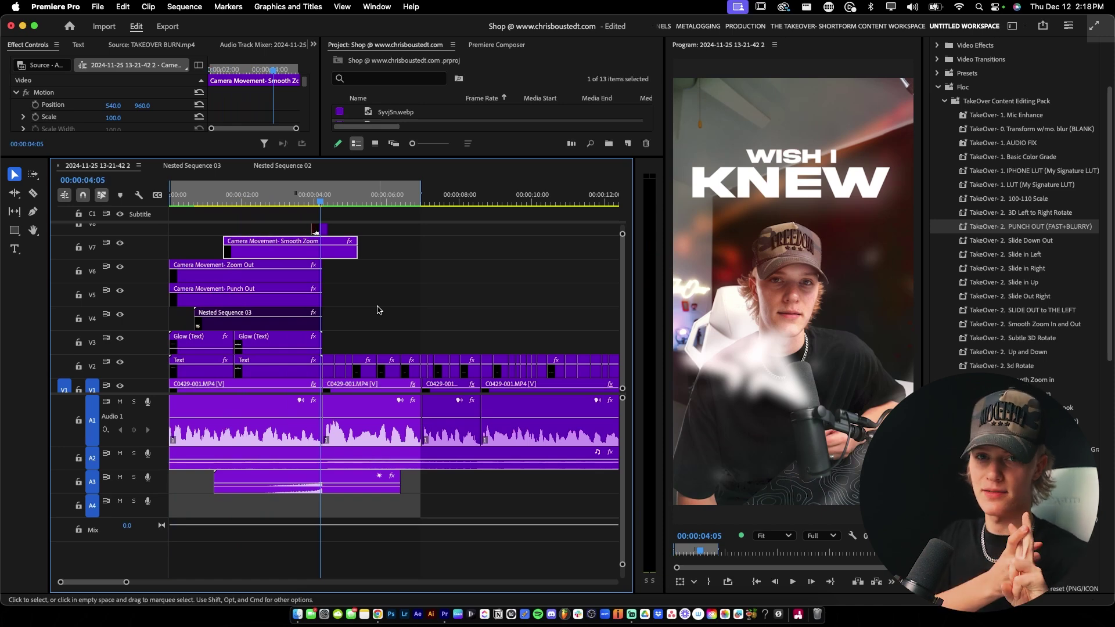
Step: Select Nested Sequence 03 and replay the hook from the first frame
{"action": "left_click", "coordinate": [306, 326]}
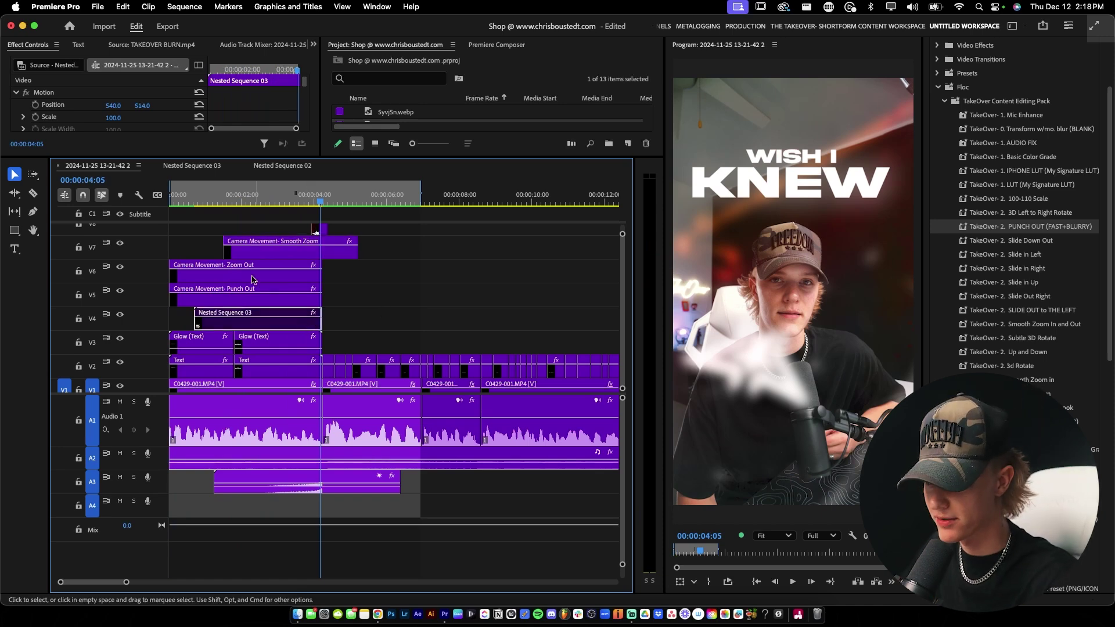
{"action": "key", "text": "Home"}
{"action": "key", "text": "space"}
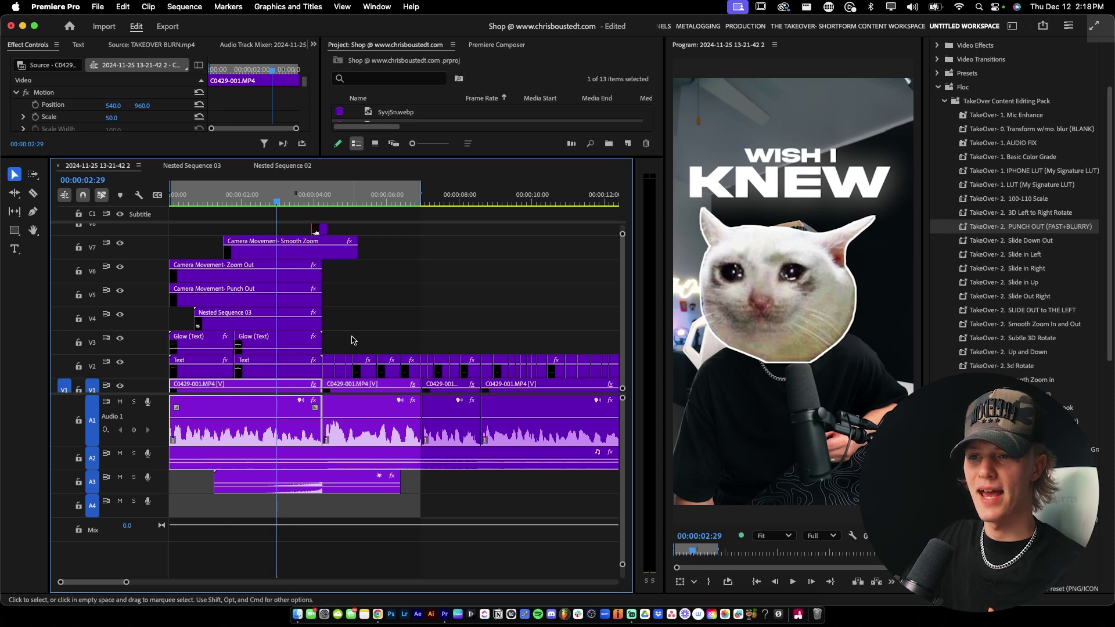
{"action": "key", "text": "Home"}
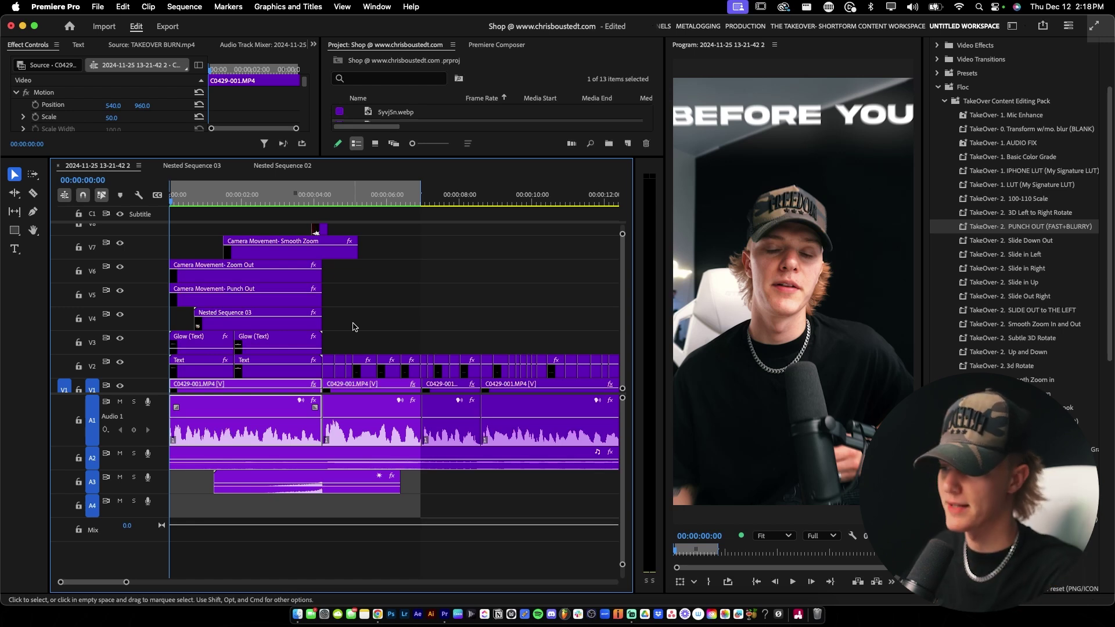
Step: Play the opening with the SFX - Riser Metallic clip on A3, then jump to BEFORE YOU QUIT
{"action": "left_click", "coordinate": [351, 483]}
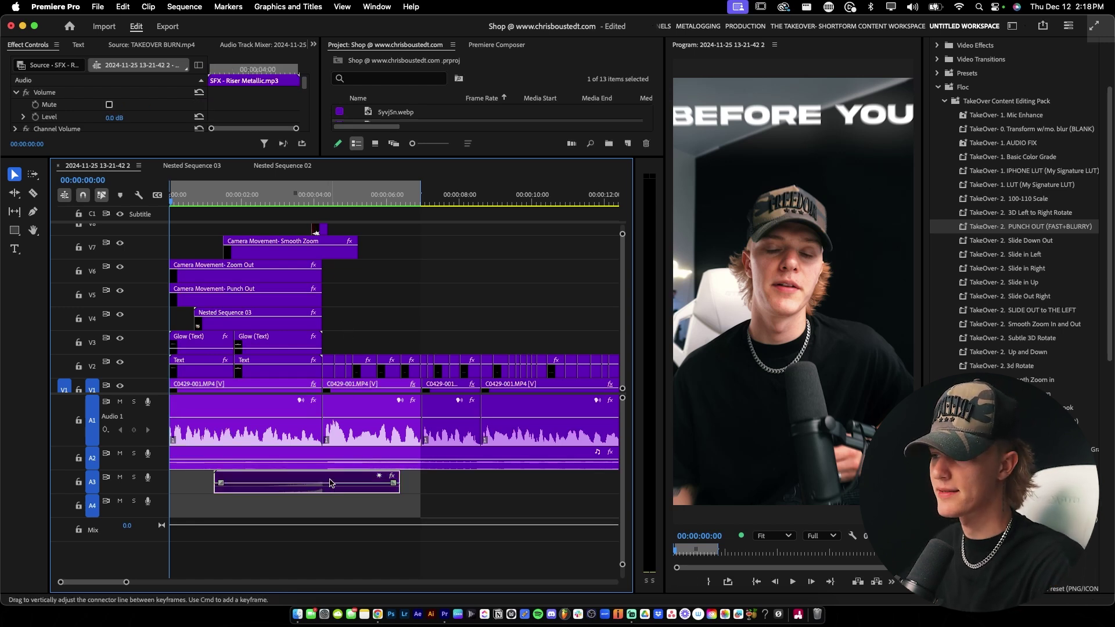
{"action": "left_click", "coordinate": [366, 343]}
{"action": "key", "text": "space"}
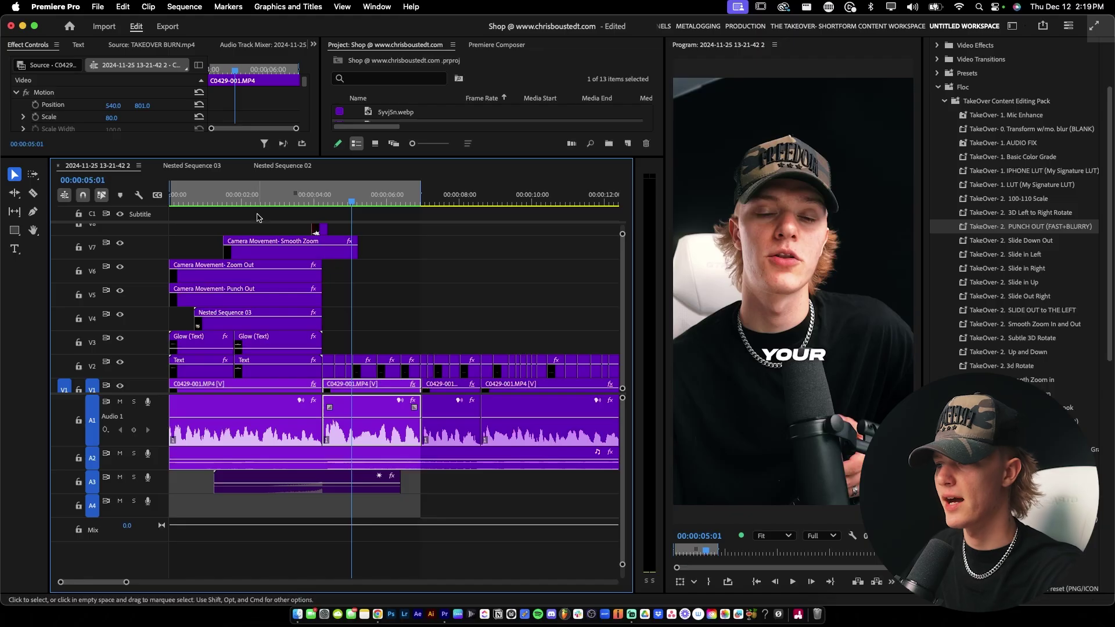
{"action": "left_click", "coordinate": [276, 479]}
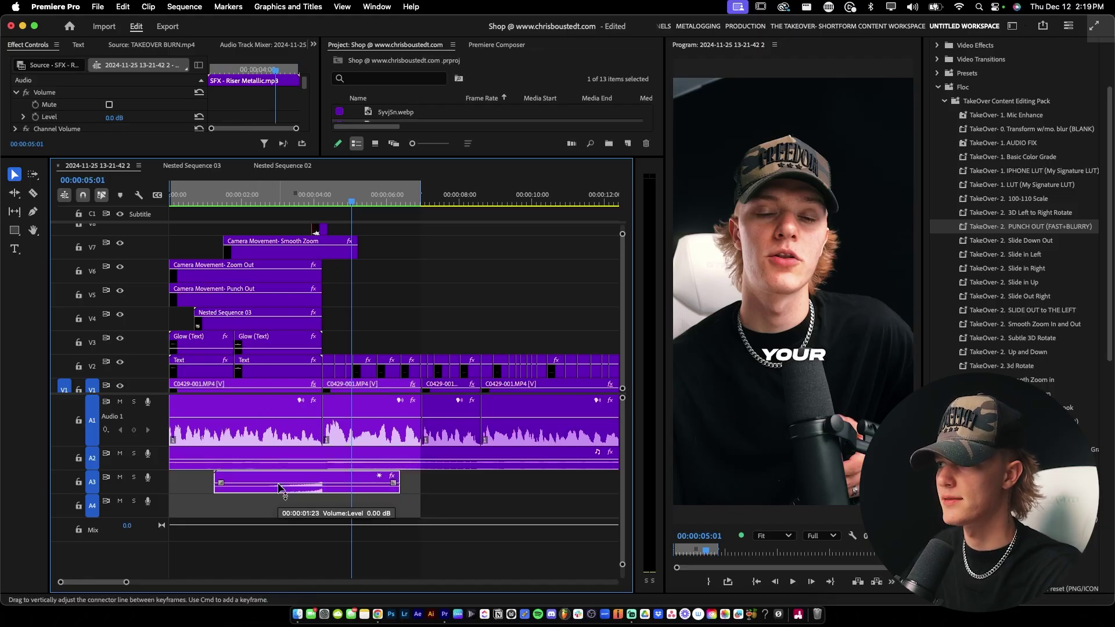
{"action": "left_click", "coordinate": [228, 199]}
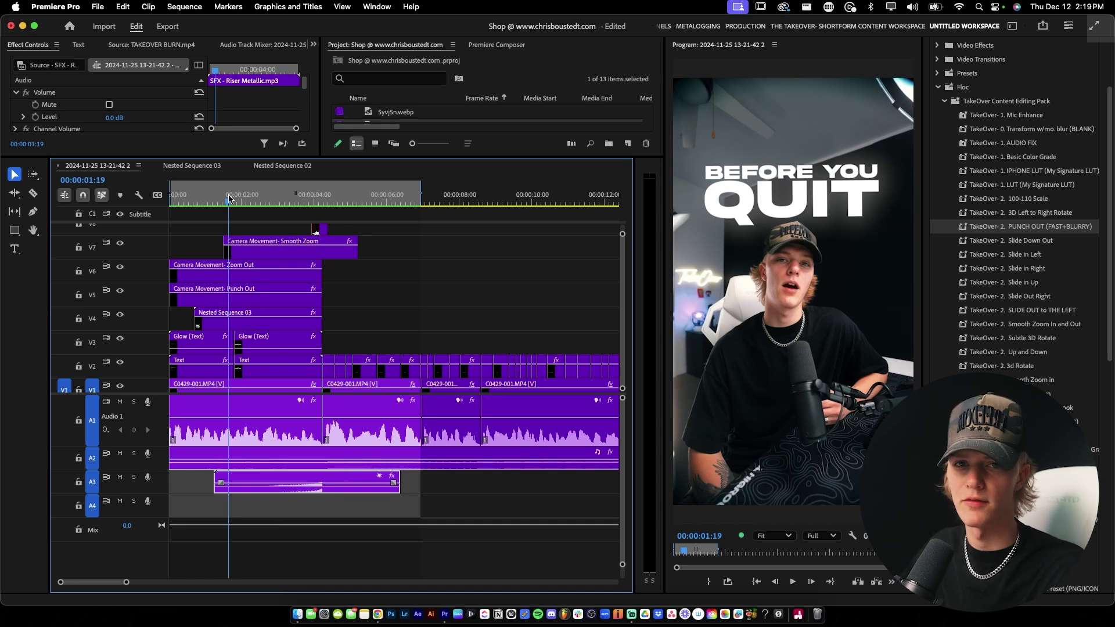
{"action": "key", "text": "="}
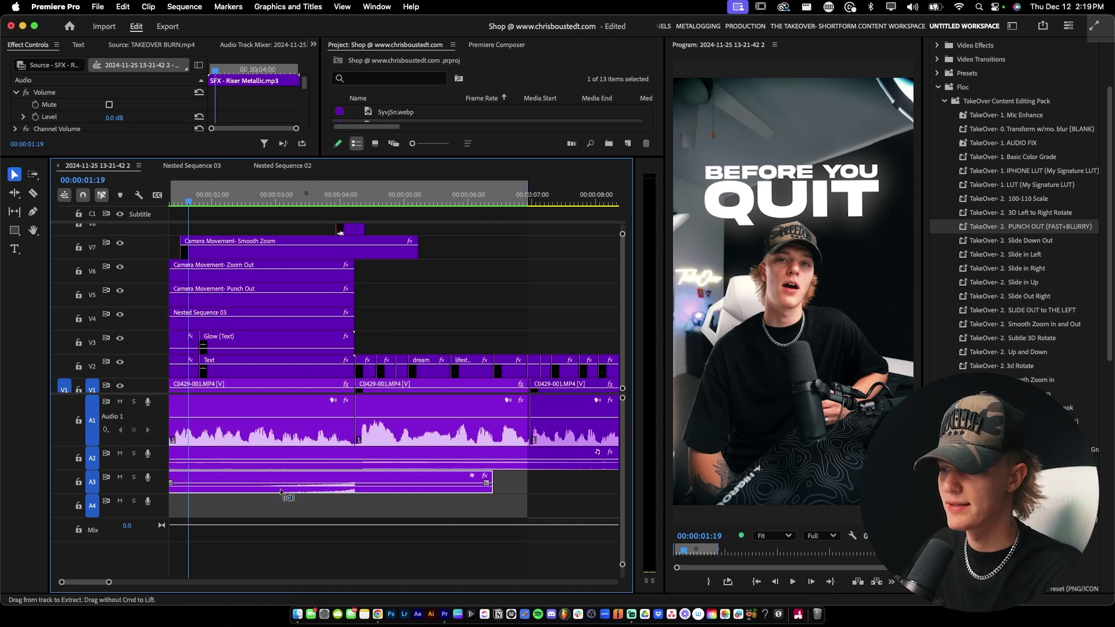
{"action": "key", "text": "-"}
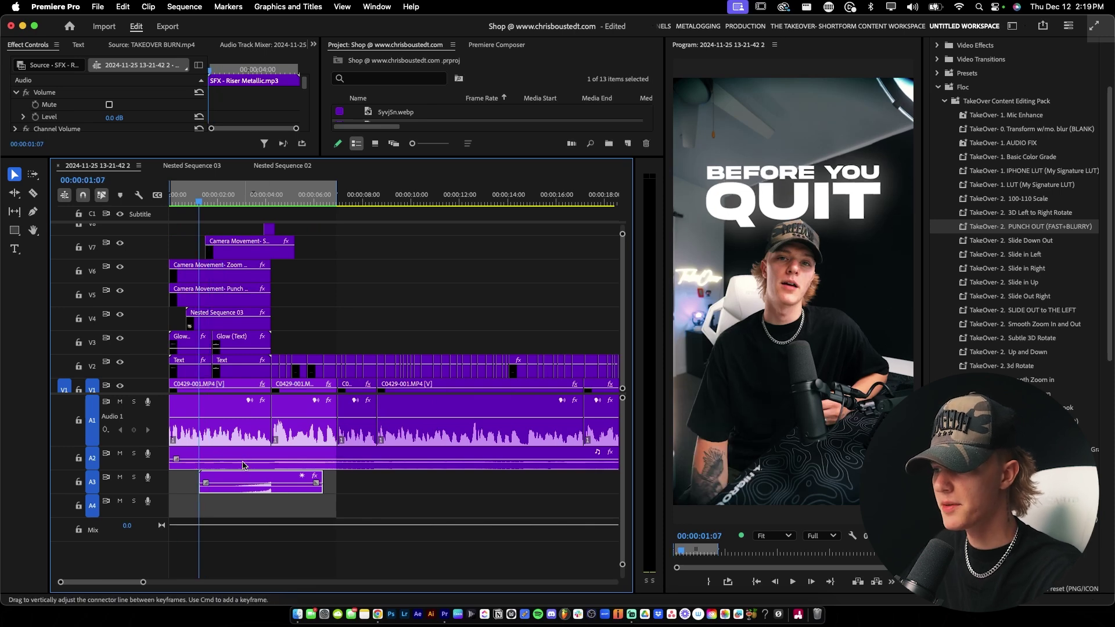
Step: Give the Riser Metallic clip Heavy Reverb (amount 6.3), confirm an Audio Gain change, and move to 00:00:04:07
{"action": "left_click", "coordinate": [302, 477]}
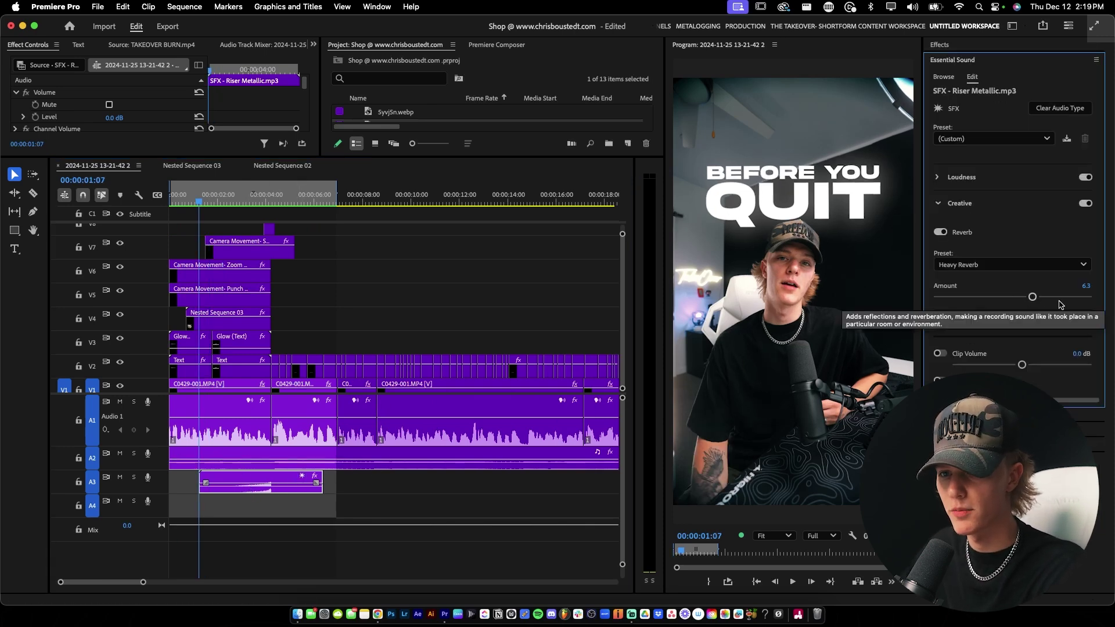
{"action": "left_click", "coordinate": [270, 487]}
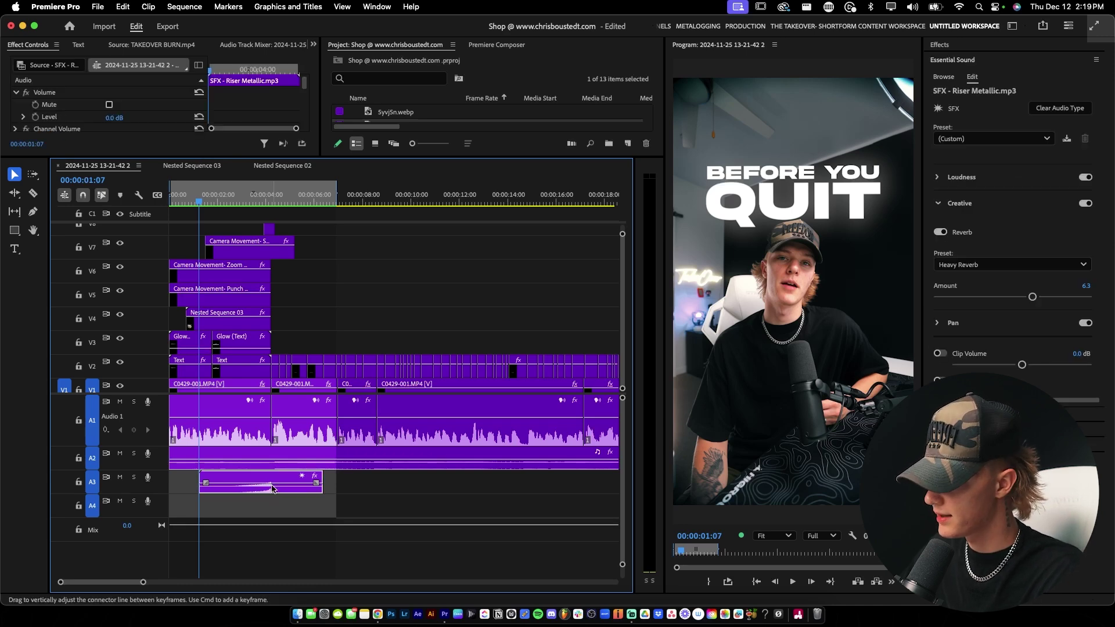
{"action": "key", "text": "g"}
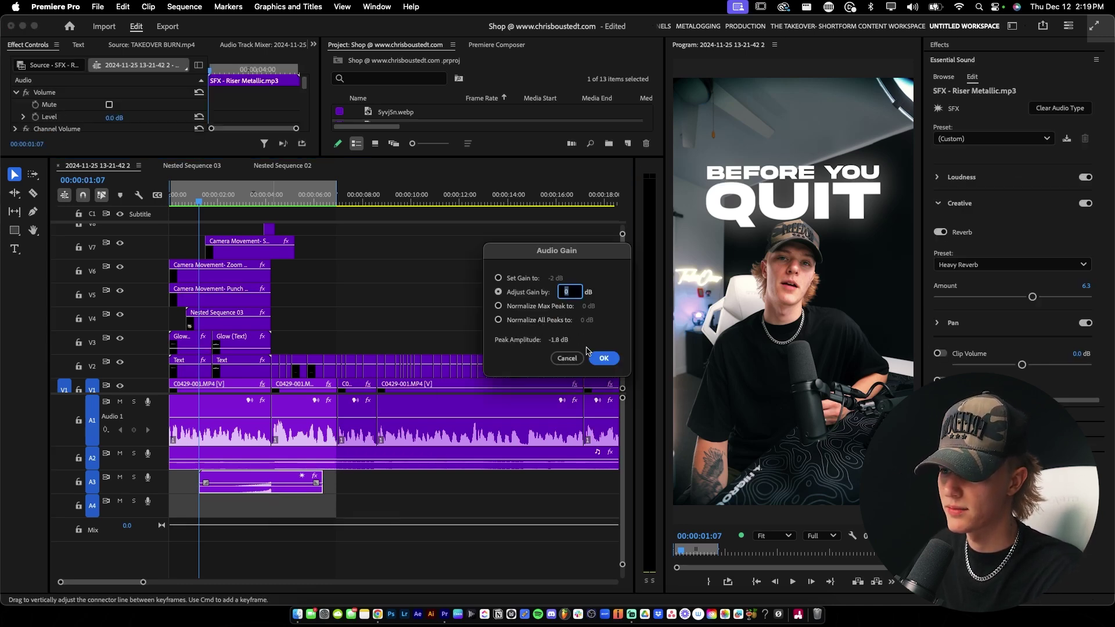
{"action": "left_click", "coordinate": [603, 358]}
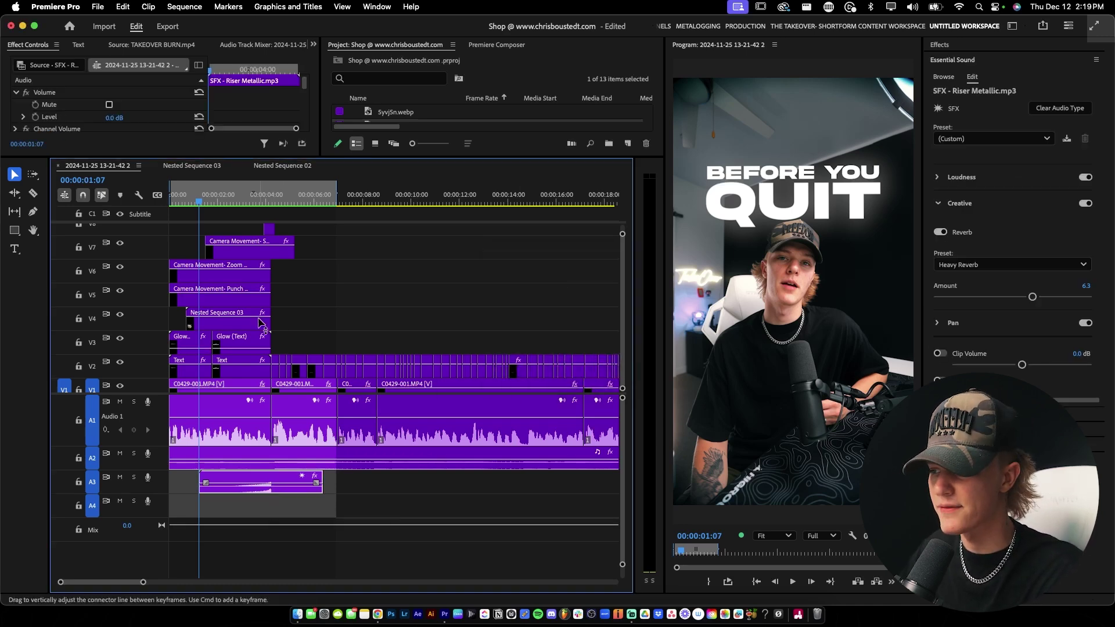
{"action": "scroll", "coordinate": [271, 471], "scroll_direction": "up", "scroll_amount": 10}
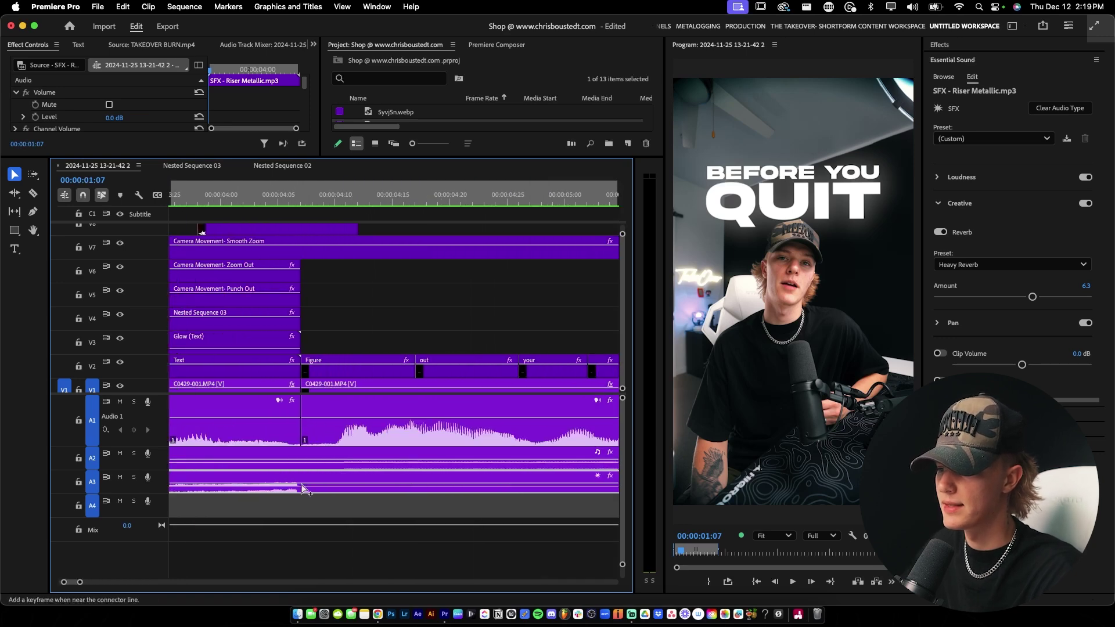
{"action": "left_click", "coordinate": [306, 200]}
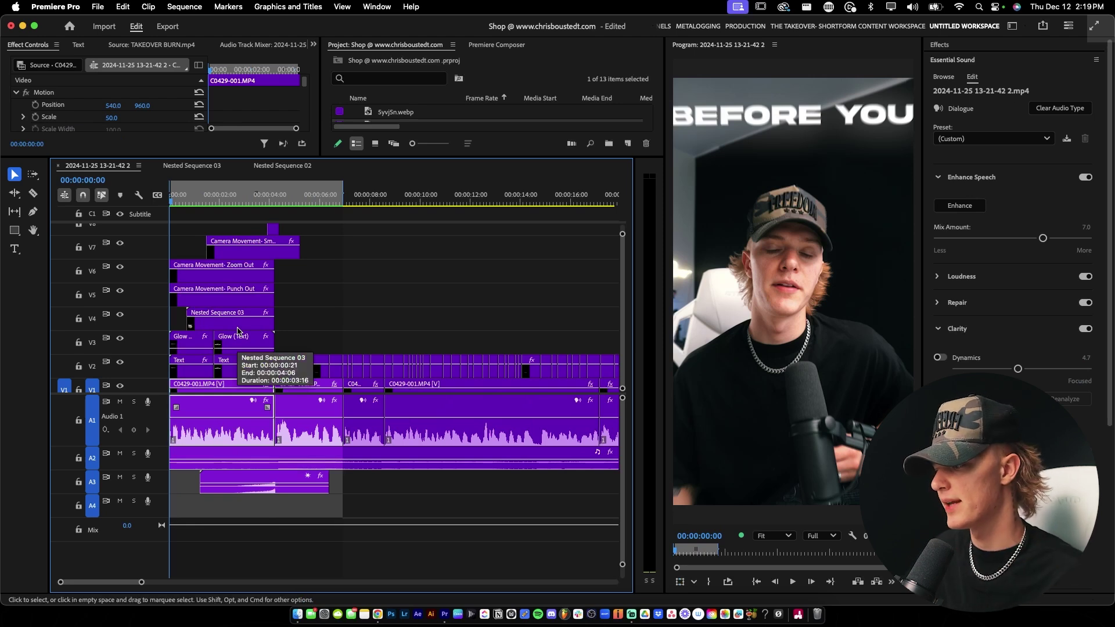
{"action": "key", "text": "space"}
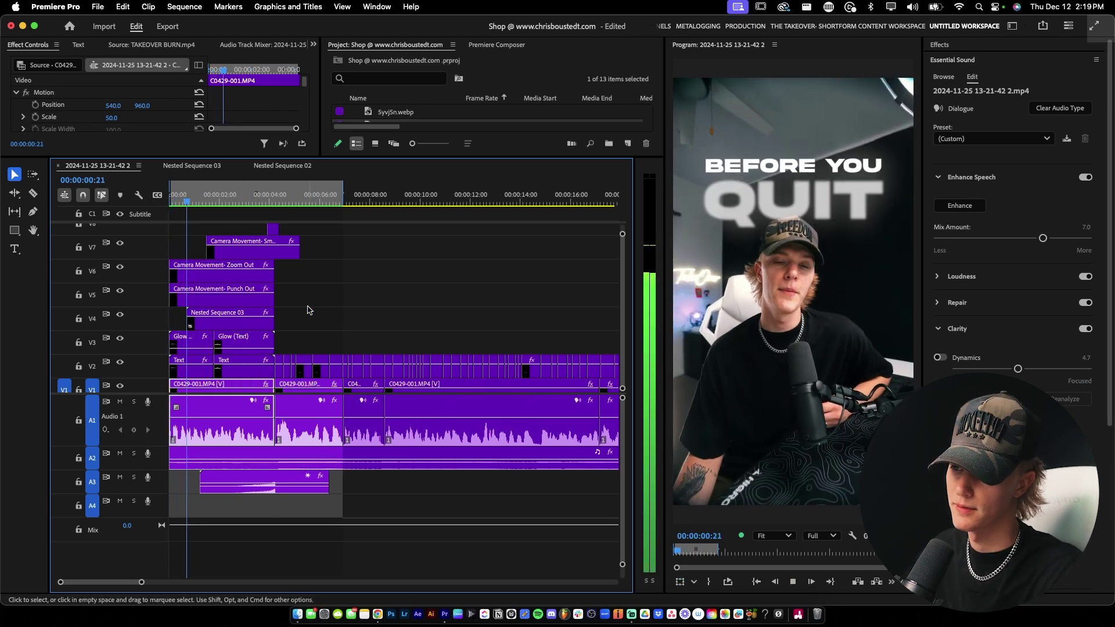
{"action": "left_click", "coordinate": [308, 311]}
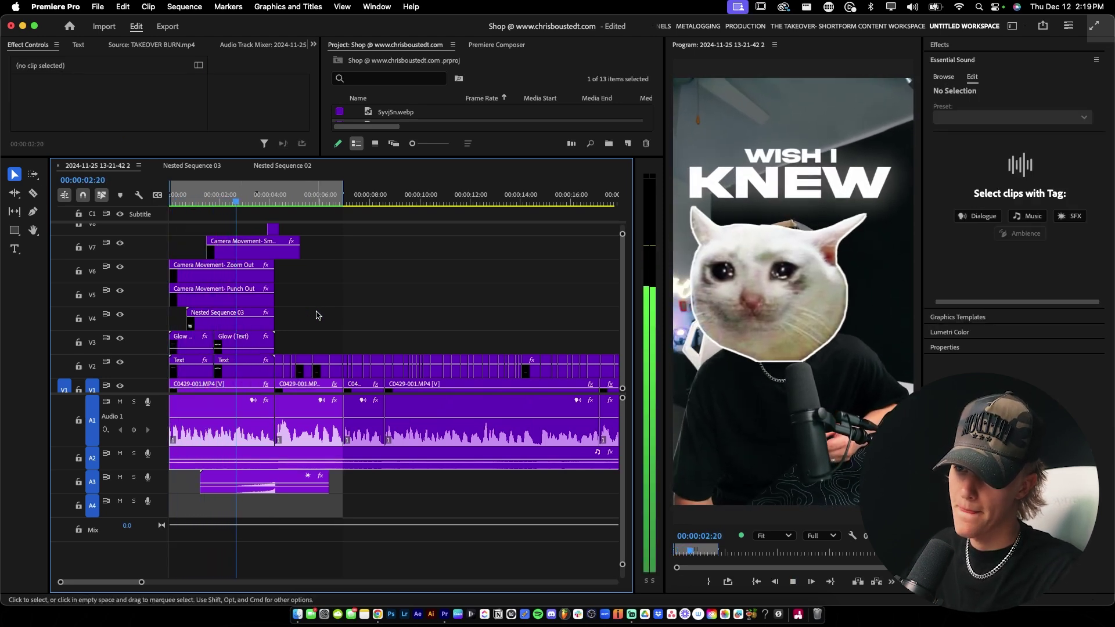
{"action": "key", "text": "space"}
{"action": "key", "text": "d"}
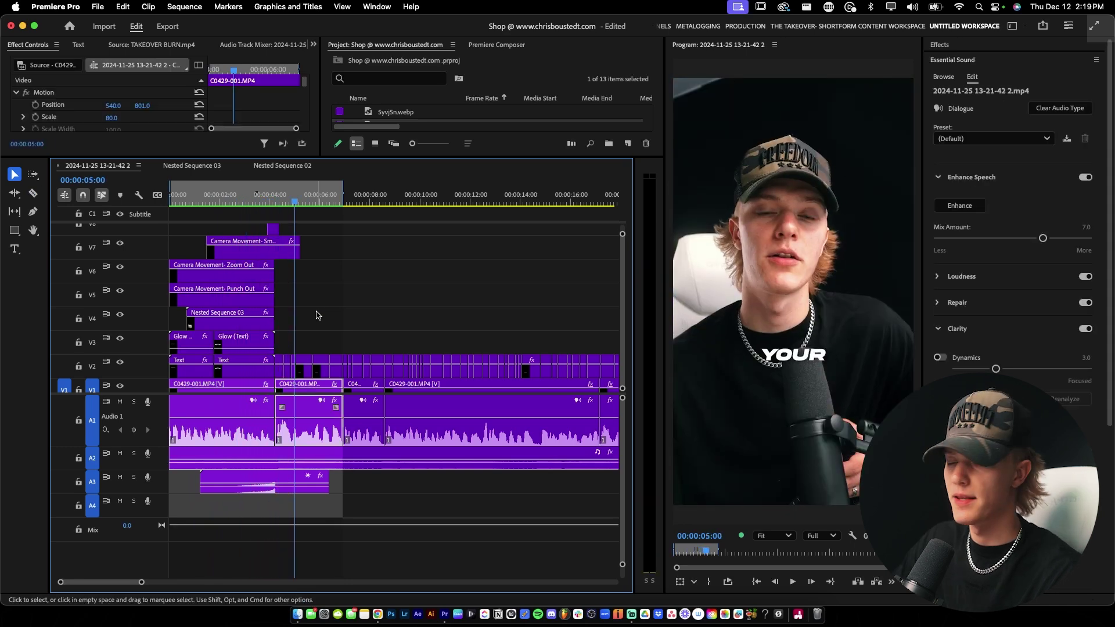